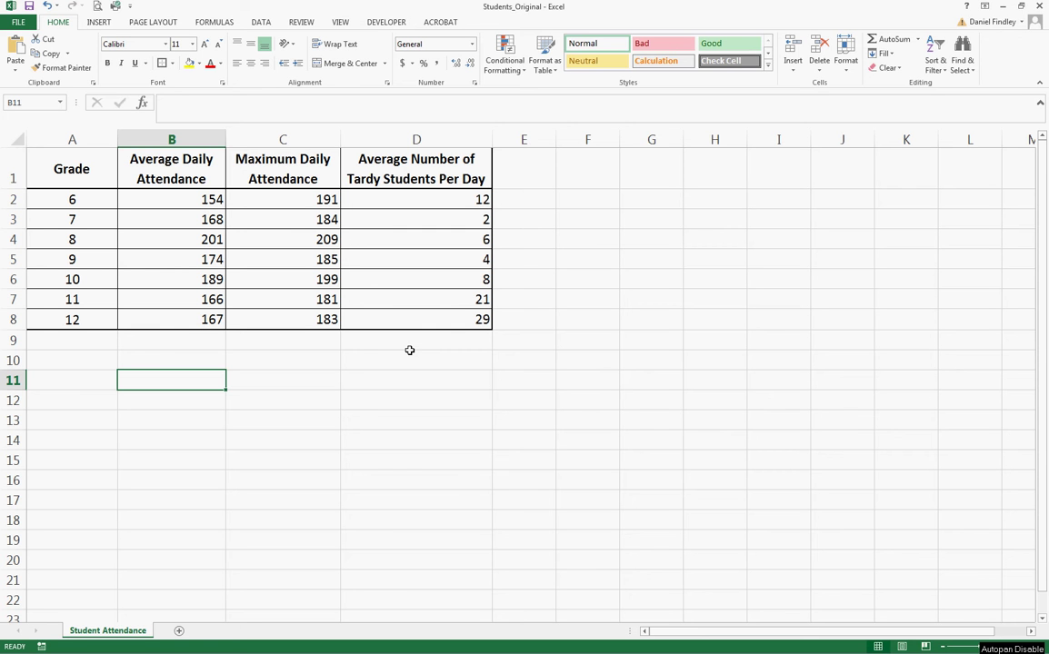
Review the three attendance and tardy column headings and the grade values 6–12 in A2:A8
left_click(162, 166)
left_click(279, 164)
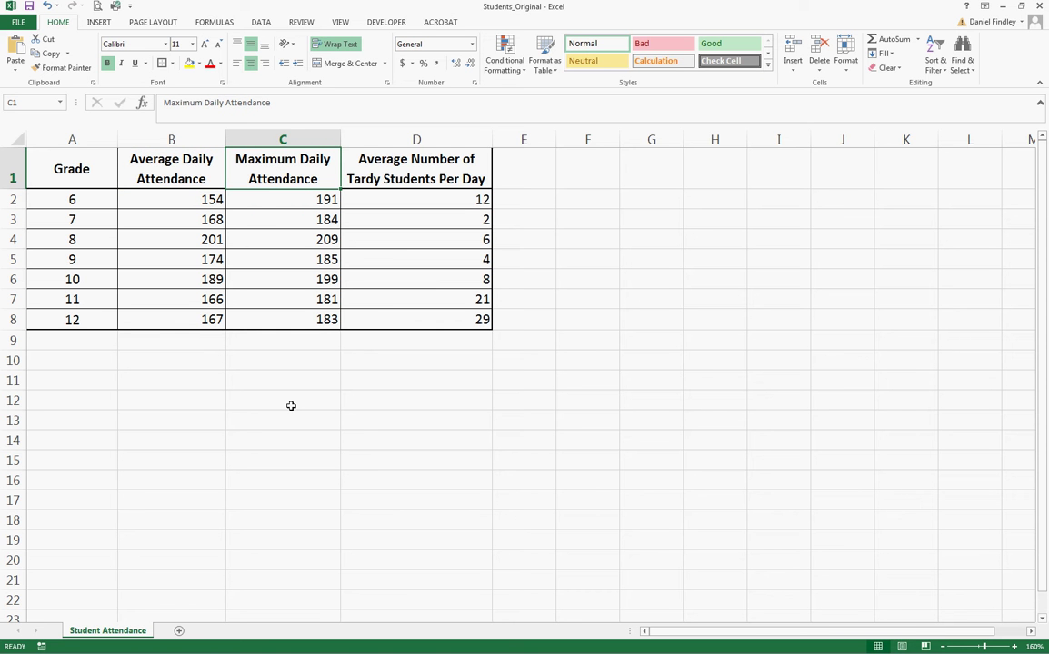
left_click(428, 183)
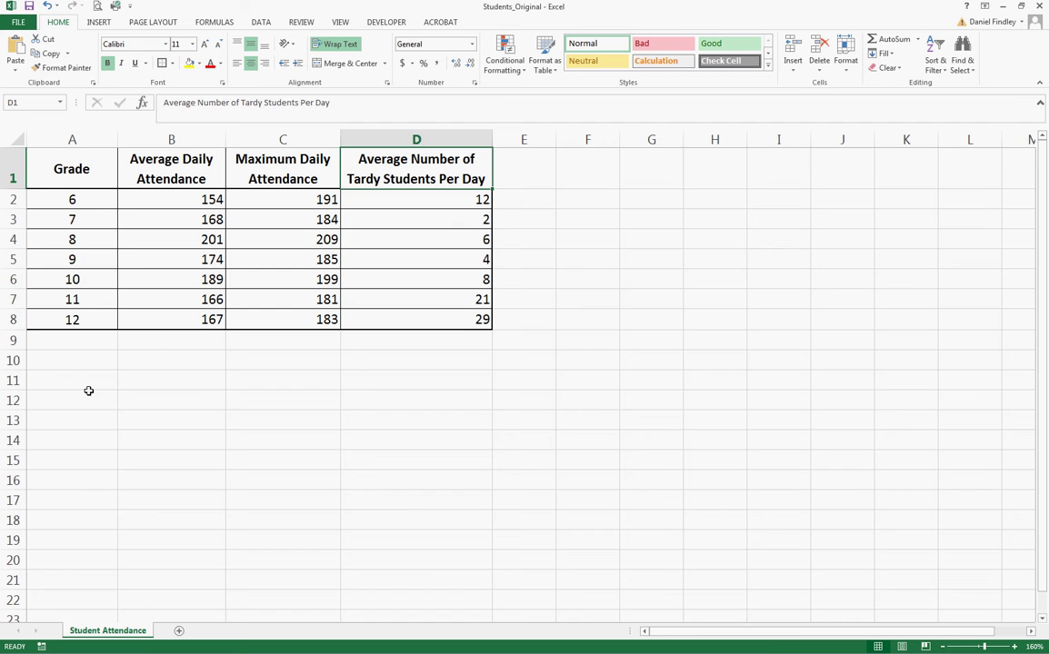
left_click_drag(69, 202, 66, 322)
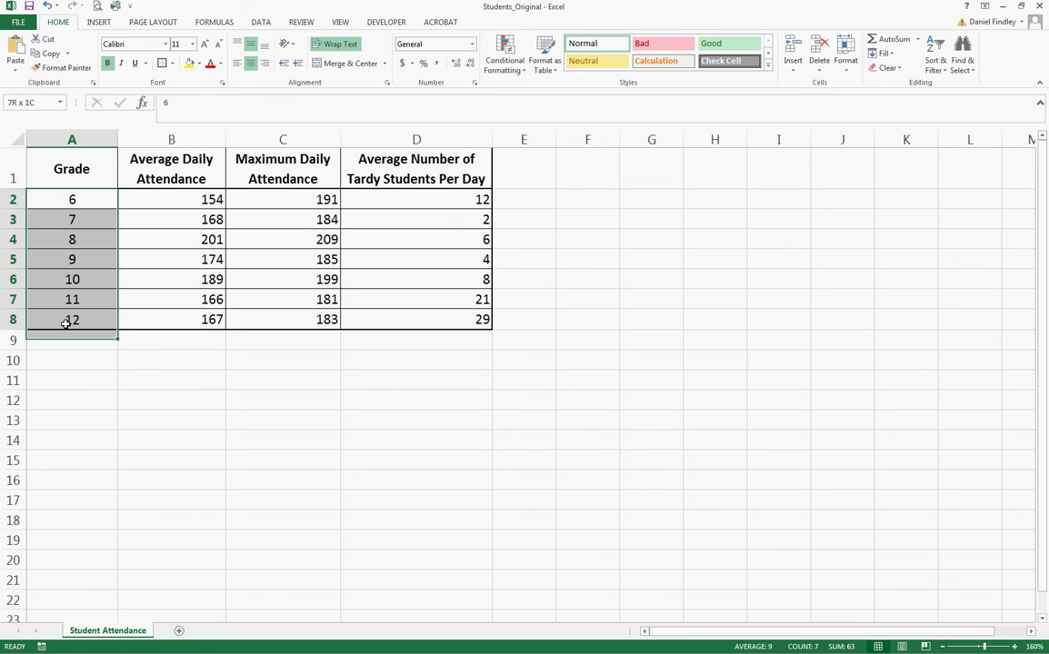
left_click(148, 360)
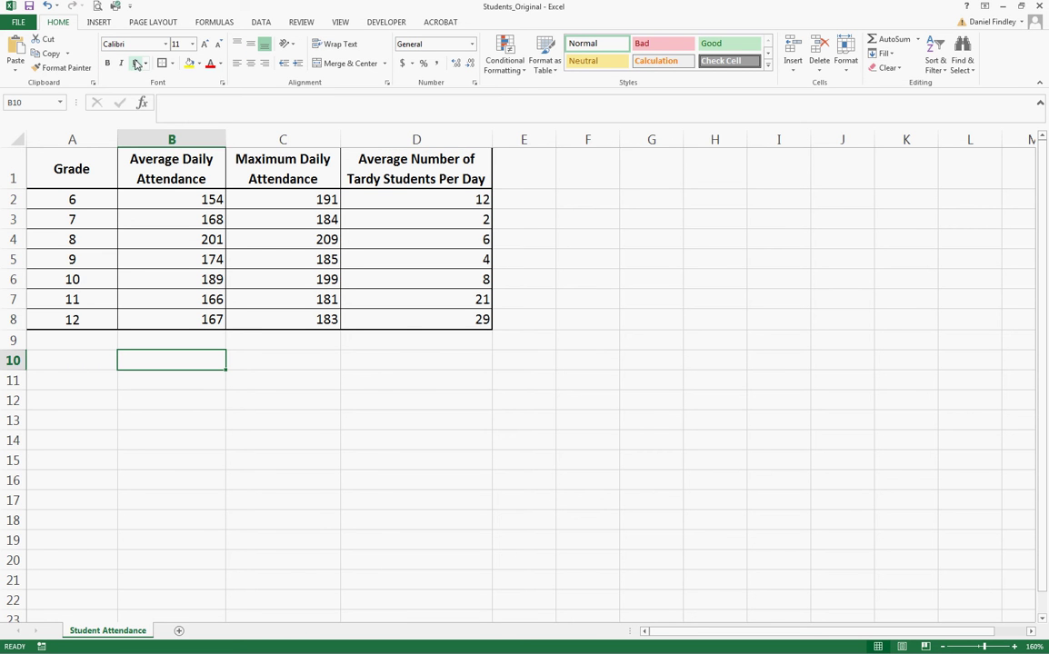
left_click(98, 22)
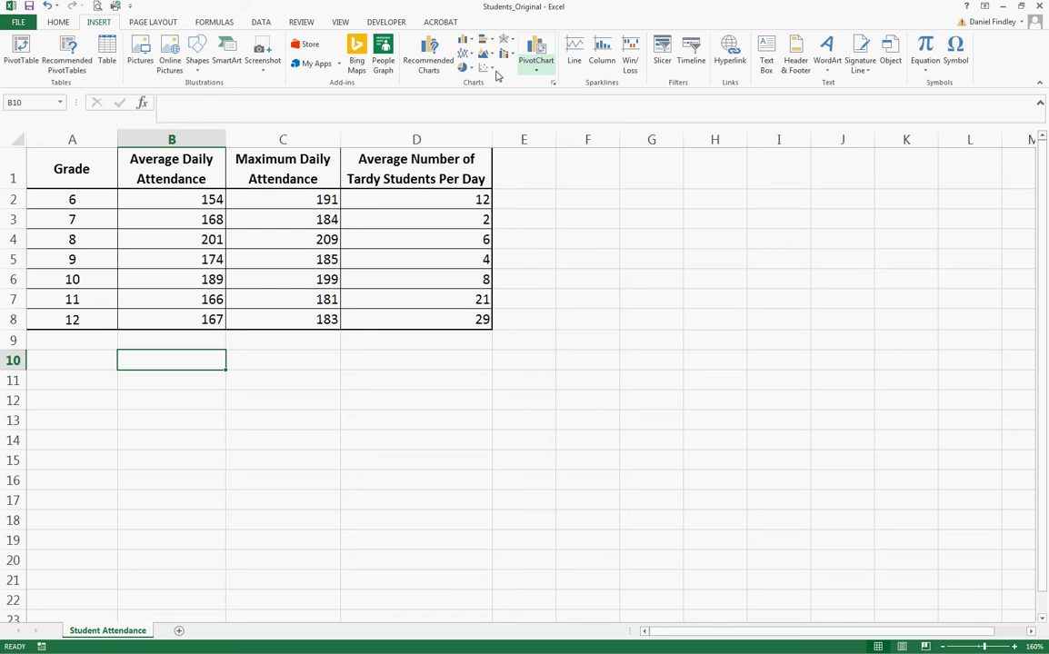
Insert an empty Scatter with Markers chart, move it right of the table, and open Select Data
left_click(487, 68)
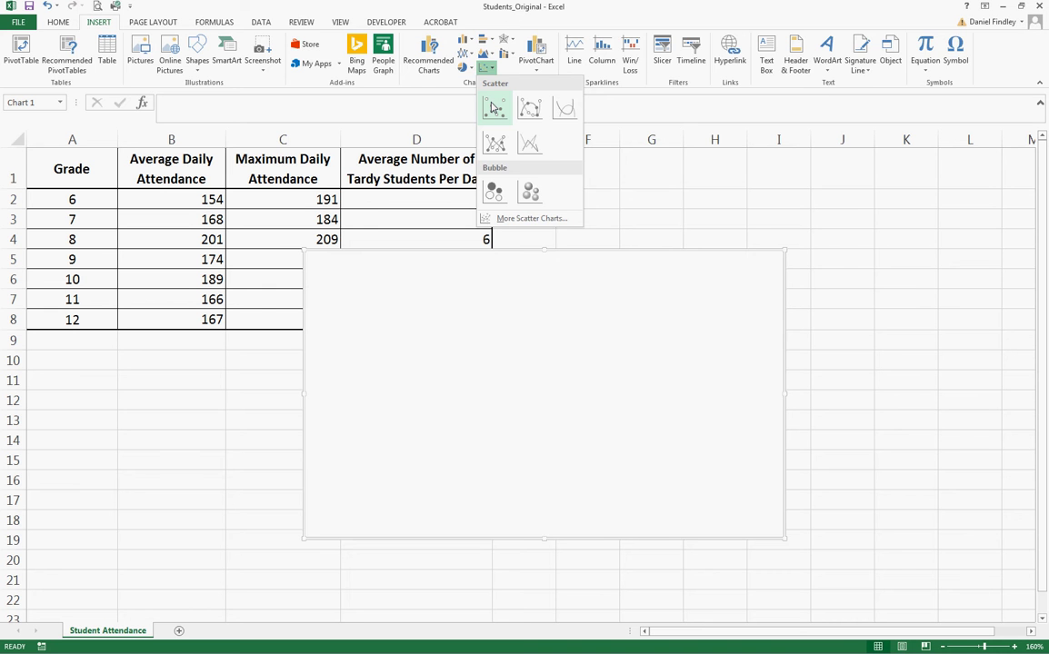
left_click(492, 108)
left_click_drag(501, 301, 737, 206)
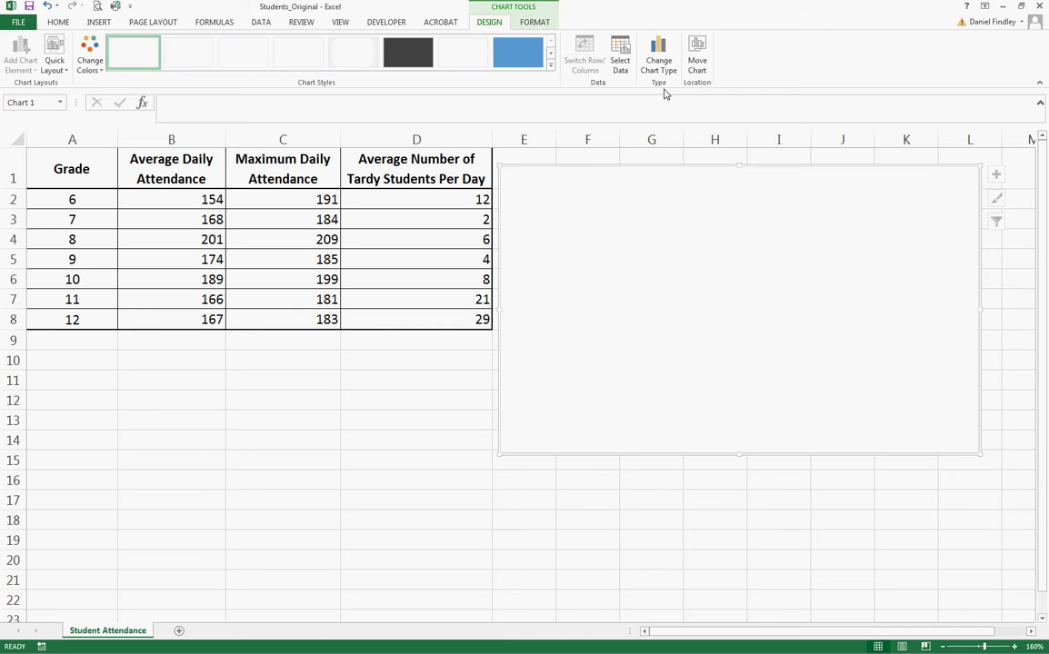
left_click(622, 56)
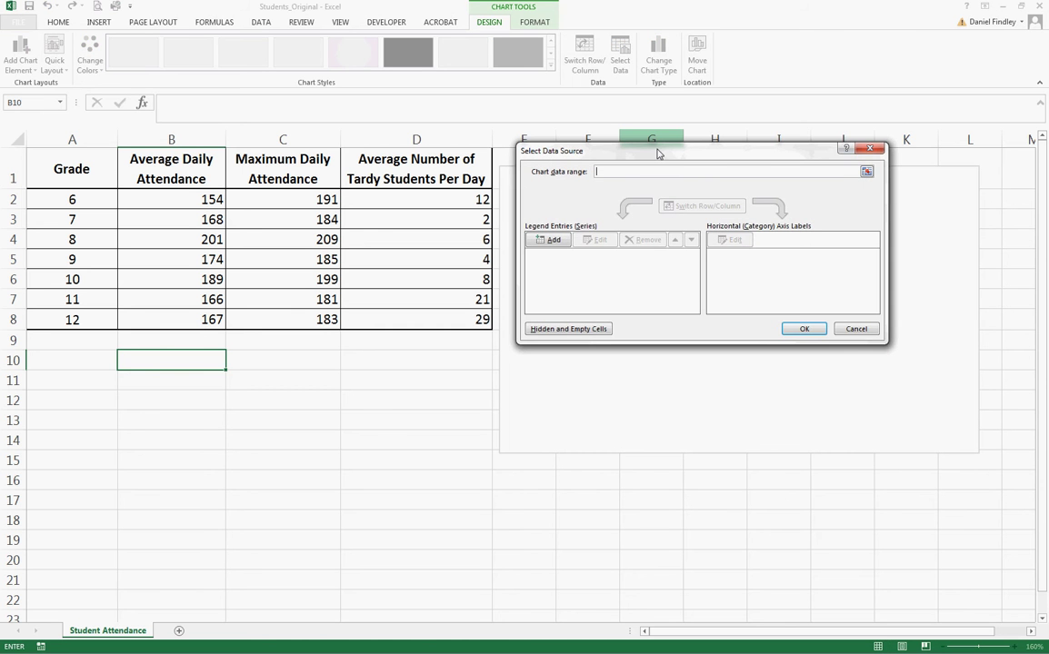
Add a new series named from heading B1, replacing the mistyped name
left_click_drag(658, 153, 228, 368)
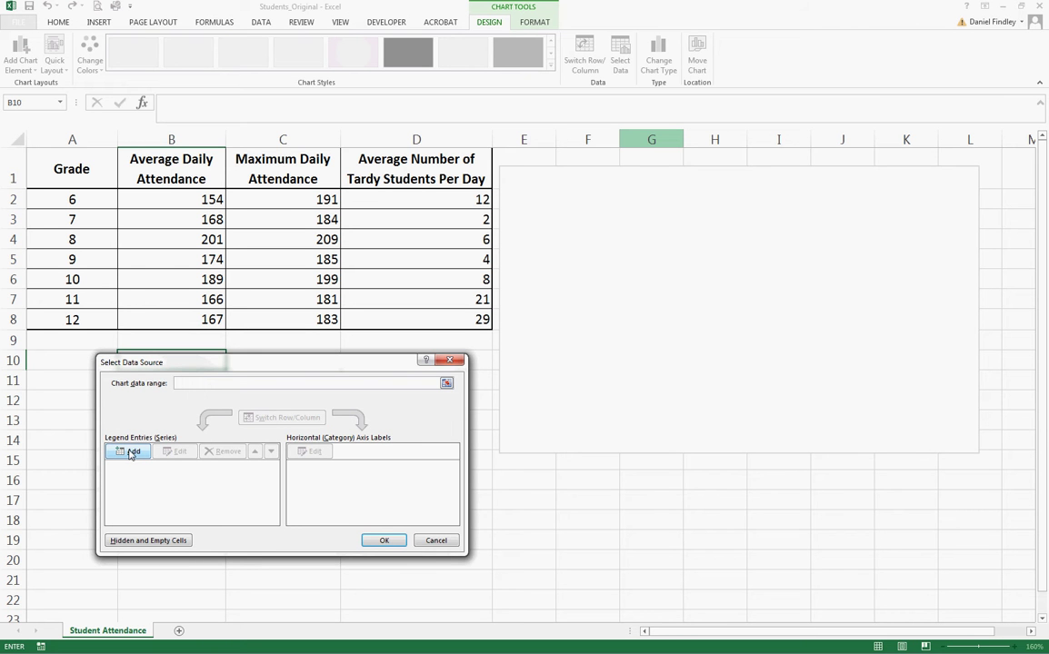
left_click(131, 452)
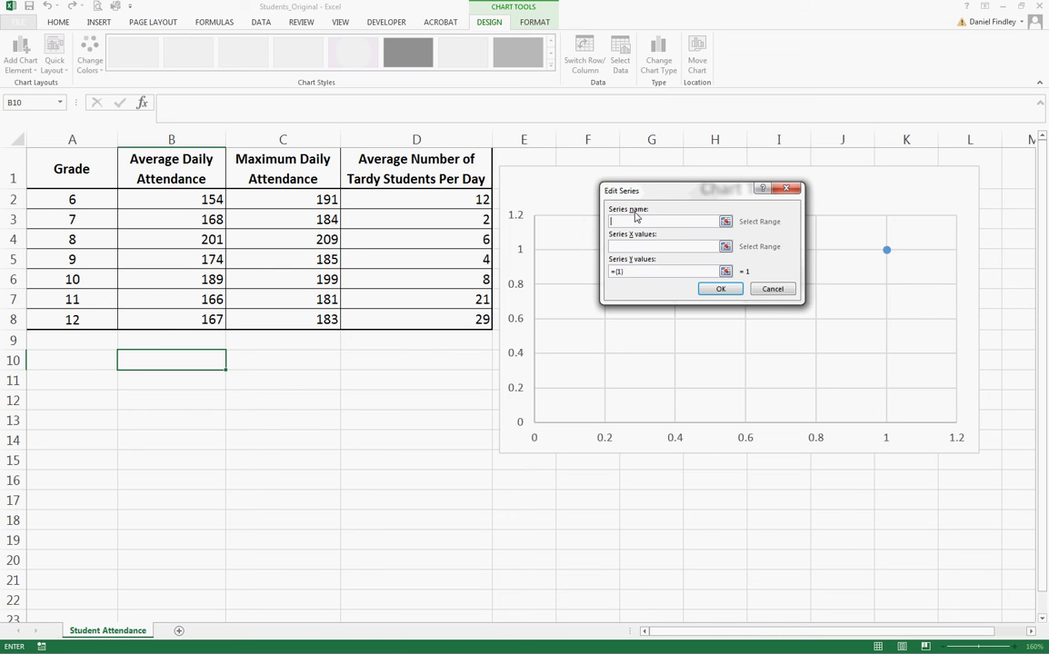
type("Average Dai")
key("Right")
key("BackSpace")
key("BackSpace")
key("BackSpace")
key("BackSpace")
key("BackSpace")
key("BackSpace")
key("BackSpace")
key("BackSpace")
key("BackSpace")
key("BackSpace")
key("BackSpace")
key("BackSpace")
key("BackSpace")
key("BackSpace")
key("BackSpace")
key("BackSpace")
key("BackSpace")
key("BackSpace")
key("BackSpace")
key("BackSpace")
key("BackSpace")
key("BackSpace")
key("BackSpace")
key("BackSpace")
key("BackSpace")
key("BackSpace")
key("BackSpace")
key("BackSpace")
key("BackSpace")
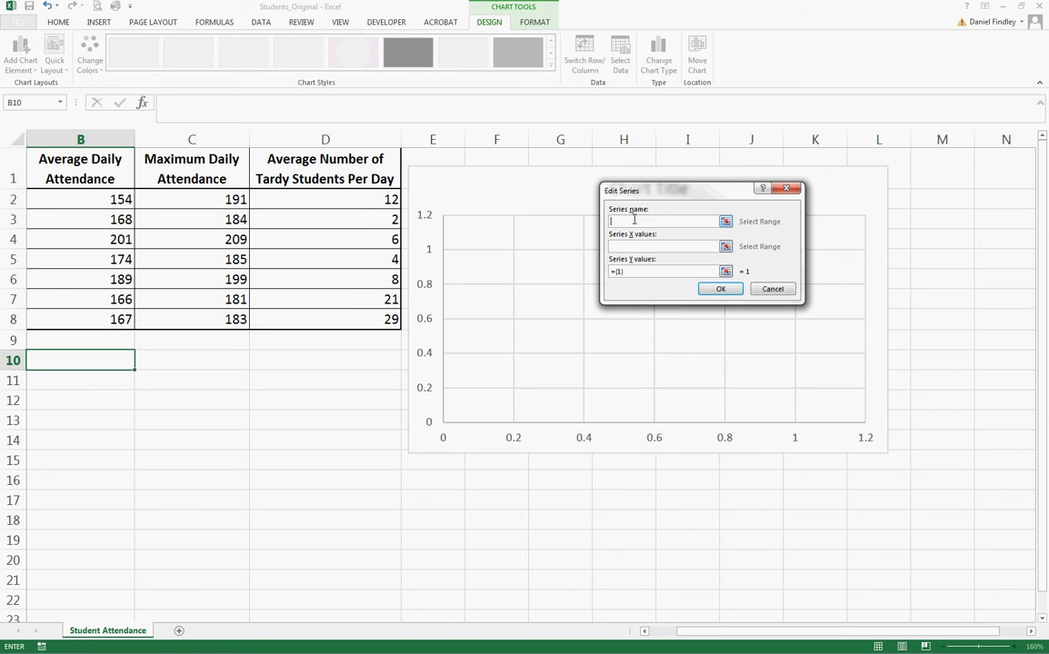
scroll(718, 613, "left", 1)
left_click(170, 170)
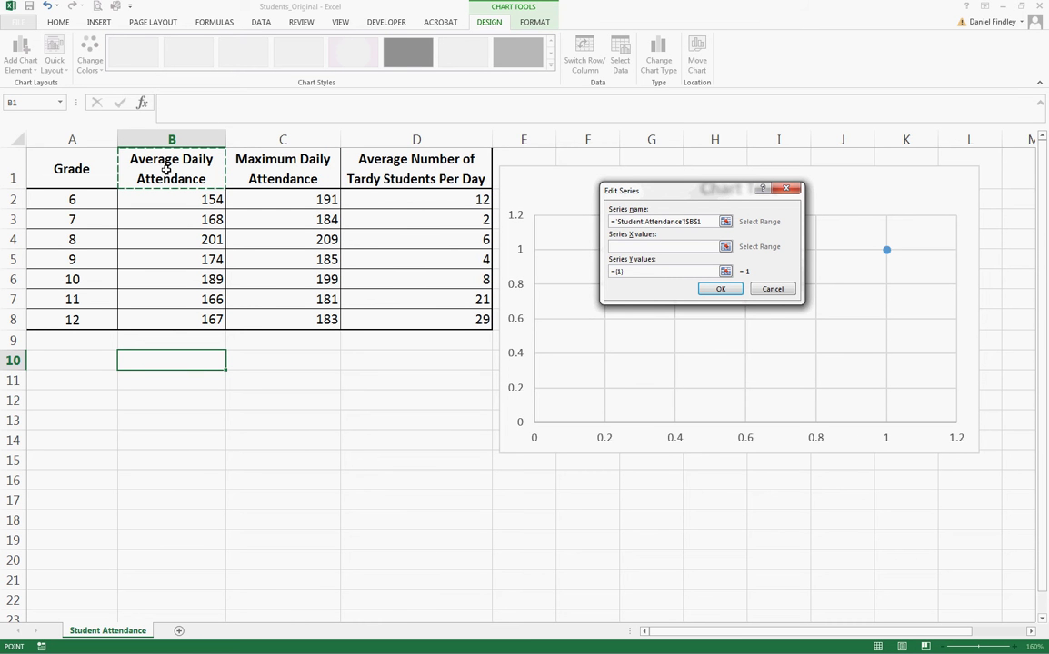
key("Tab")
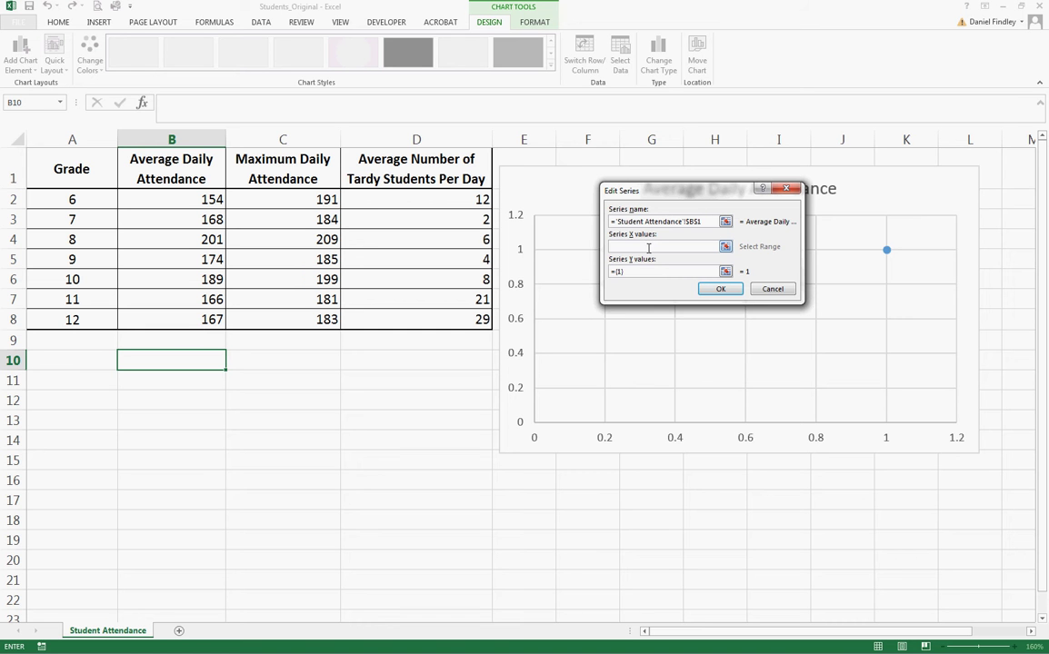
Give the series X values A2:A8 and Y values B2:B8, and confirm it
left_click(80, 198)
left_click_drag(80, 198, 76, 322)
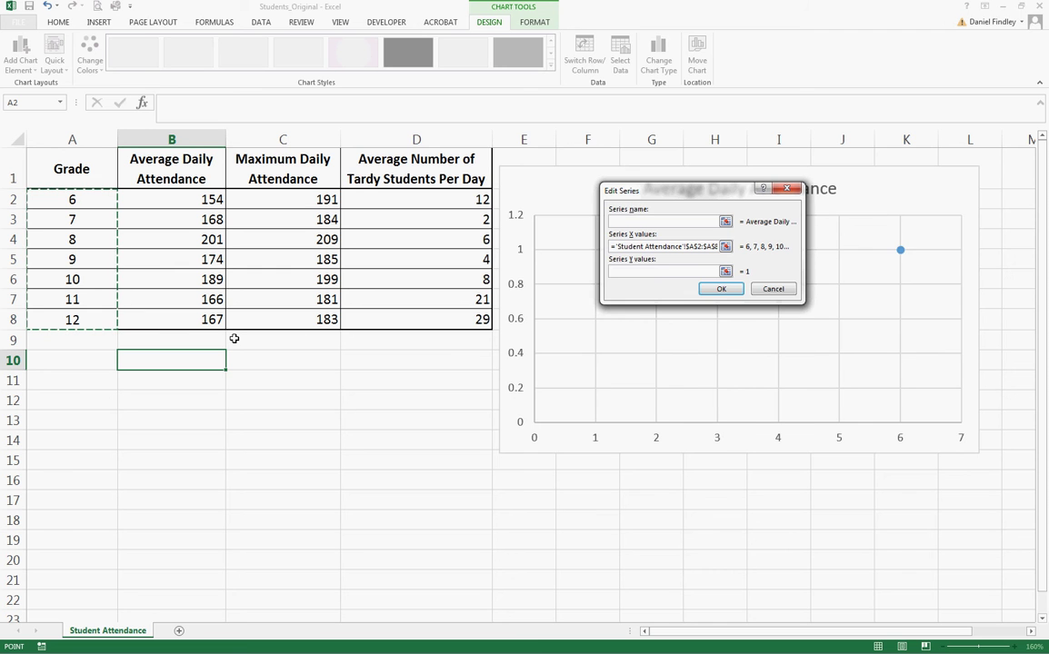
left_click(670, 272)
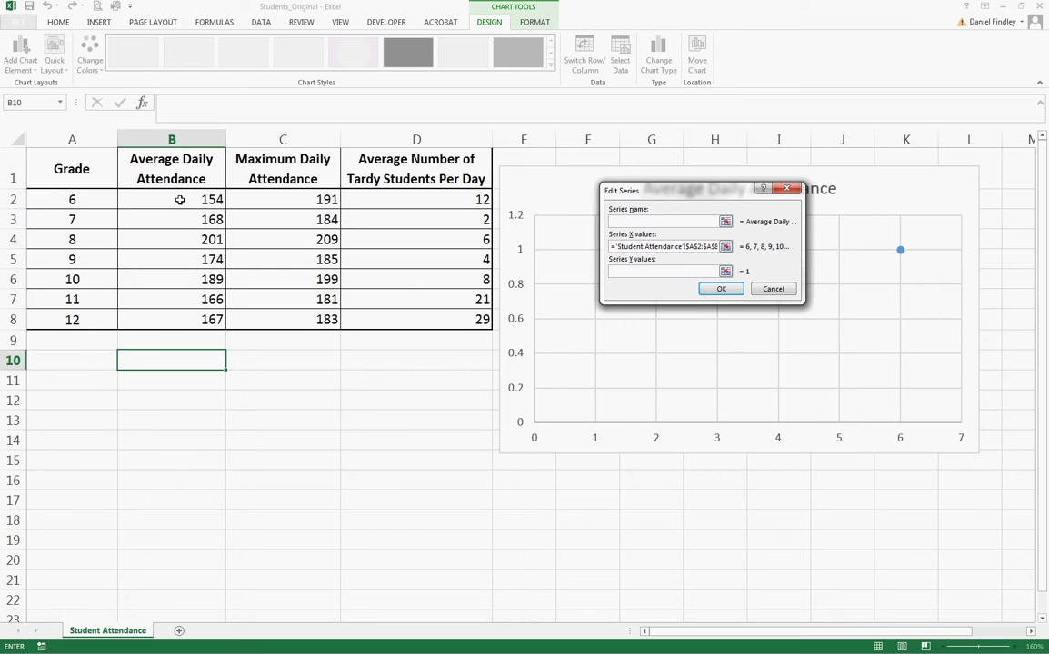
left_click_drag(180, 194, 172, 307)
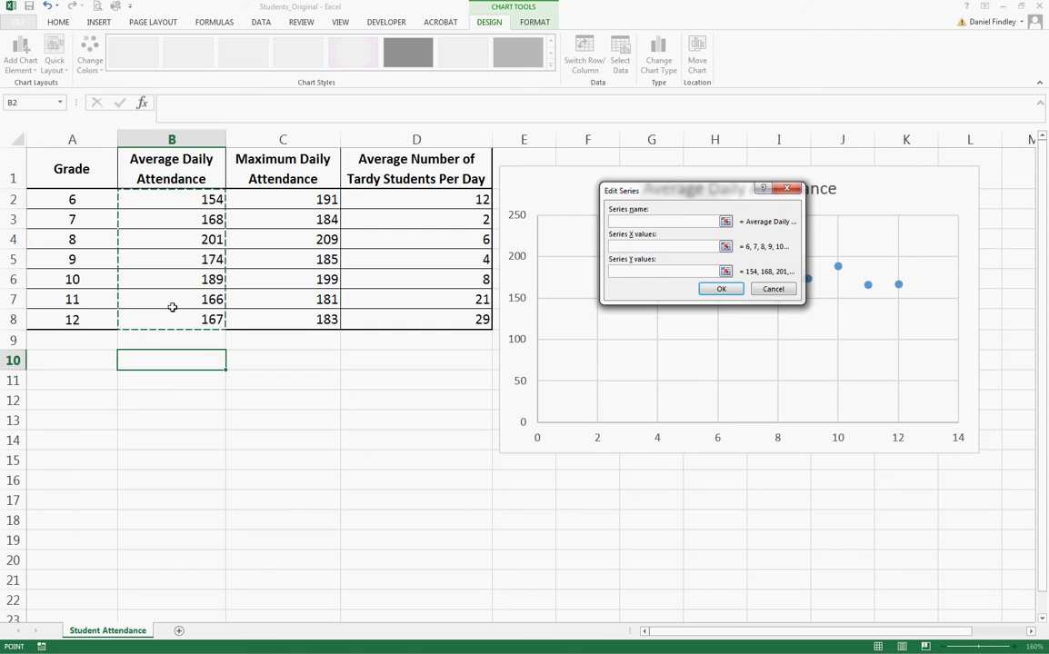
left_click(721, 290)
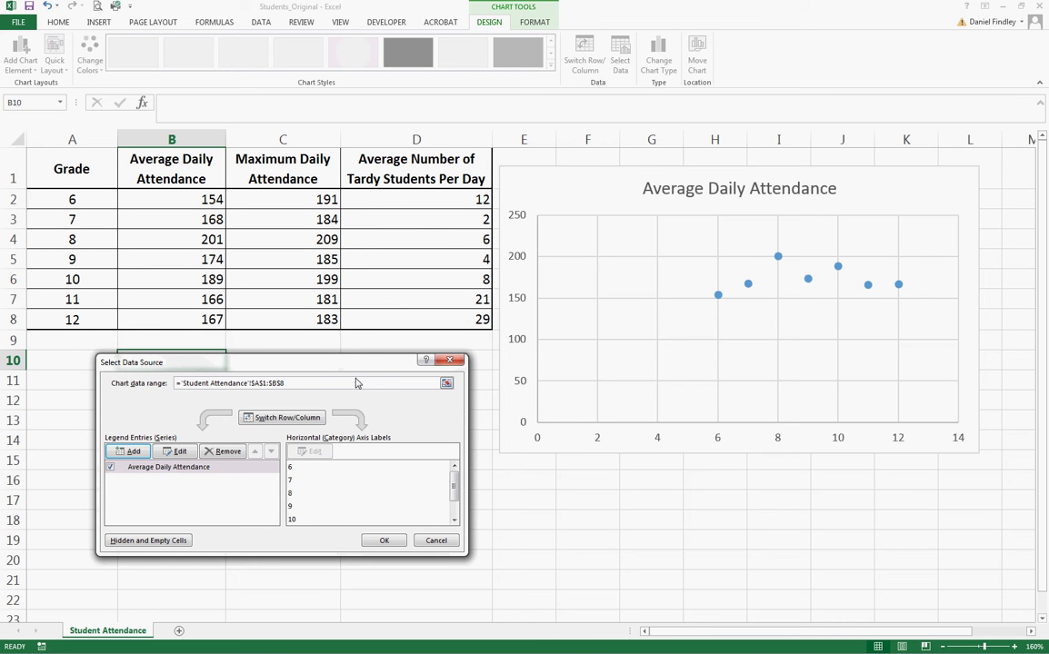
Add the Maximum Daily Attendance series: name C1, X values A2:A8, Y values C2:C8
left_click(128, 456)
left_click(281, 168)
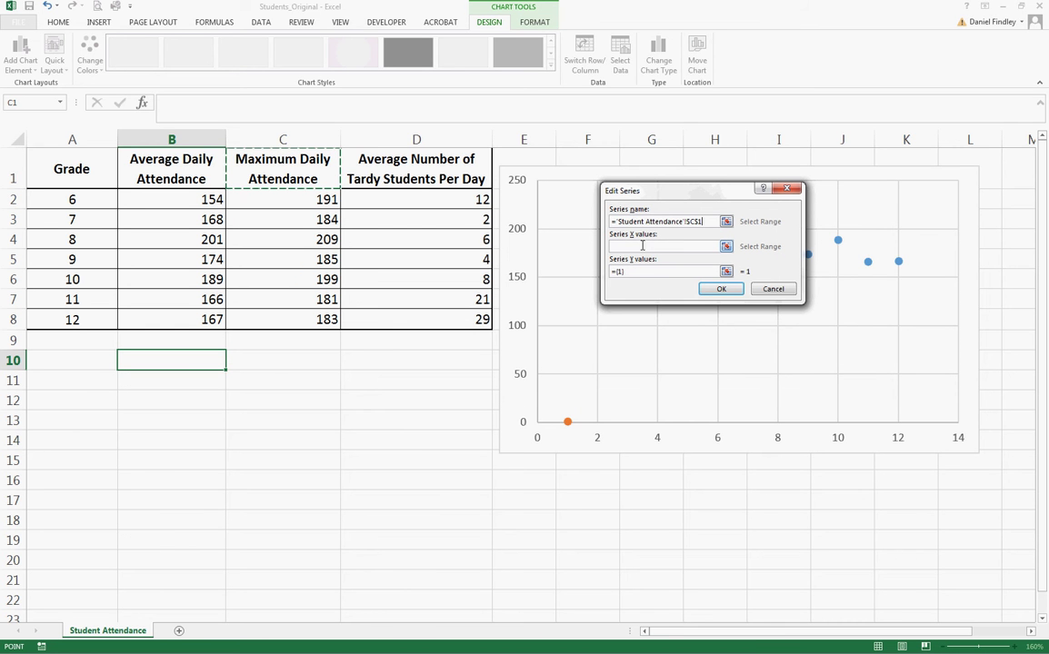
left_click(642, 245)
left_click_drag(71, 200, 77, 317)
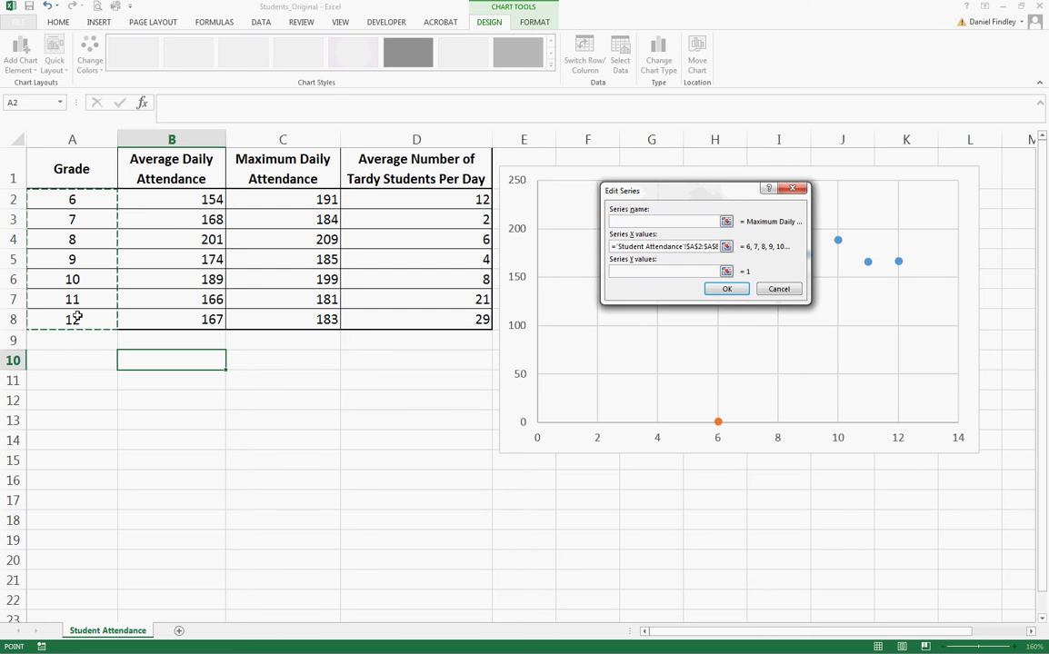
left_click(617, 273)
left_click_drag(305, 200, 291, 319)
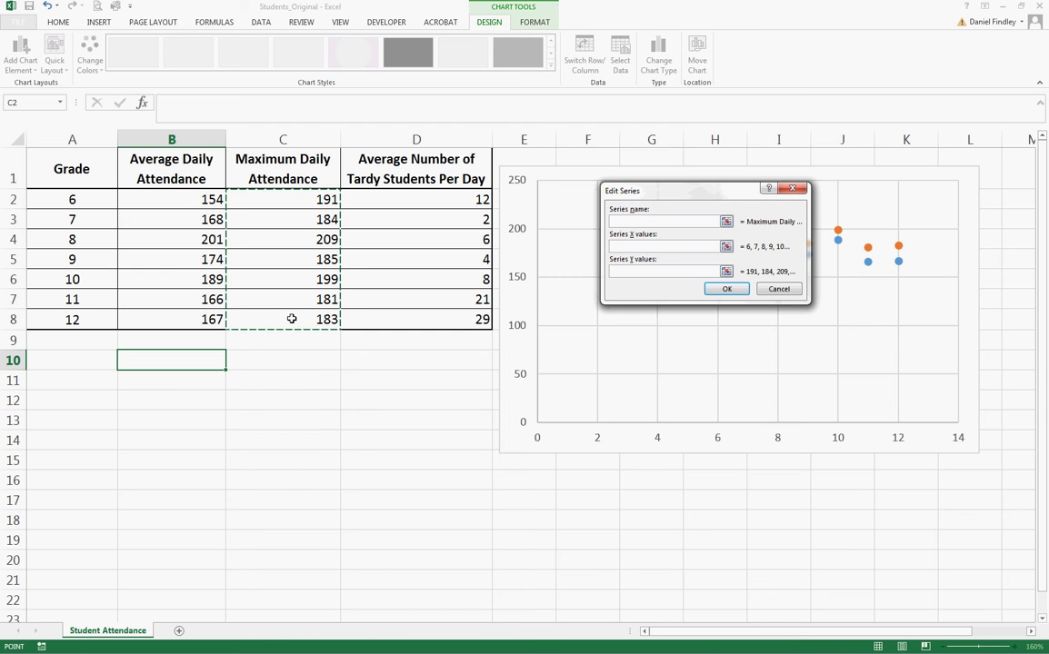
key("Return")
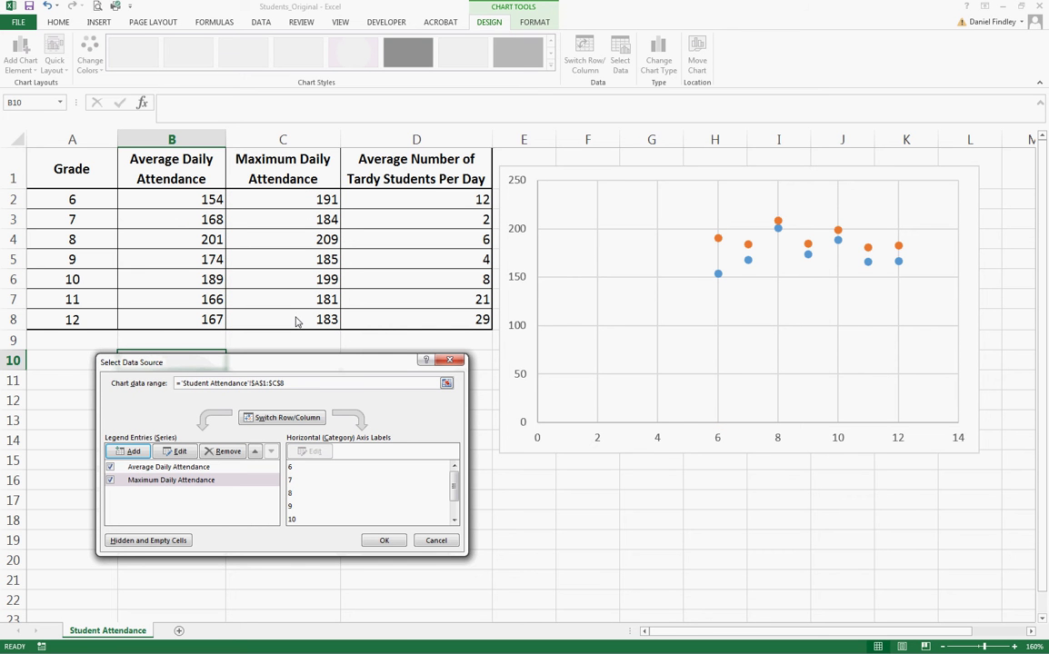
Add the tardy students series: name D1, X values A2:A8, Y values D2:D8, and accept all three
left_click(133, 452)
left_click(426, 169)
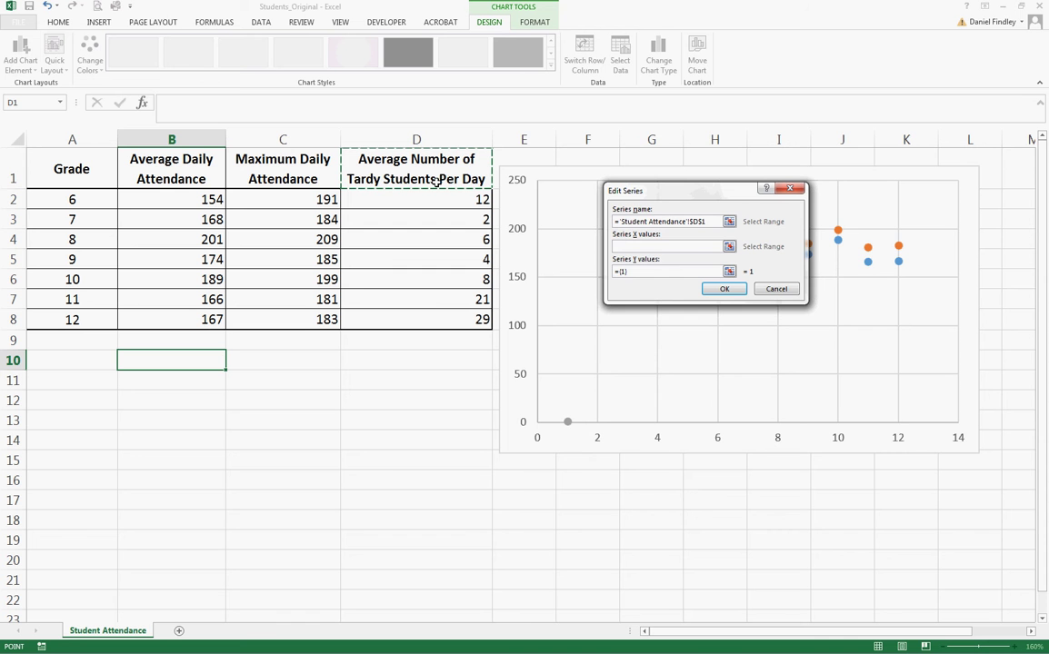
left_click(663, 247)
left_click(77, 199)
left_click_drag(77, 199, 72, 319)
left_click(668, 271)
left_click_drag(400, 204, 413, 319)
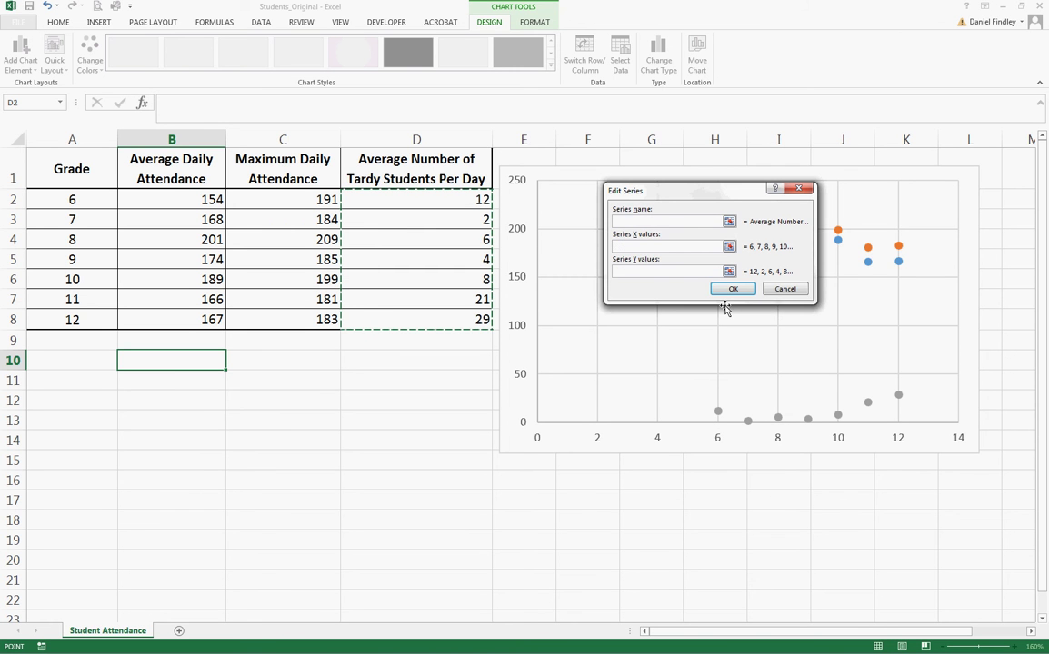
left_click(732, 289)
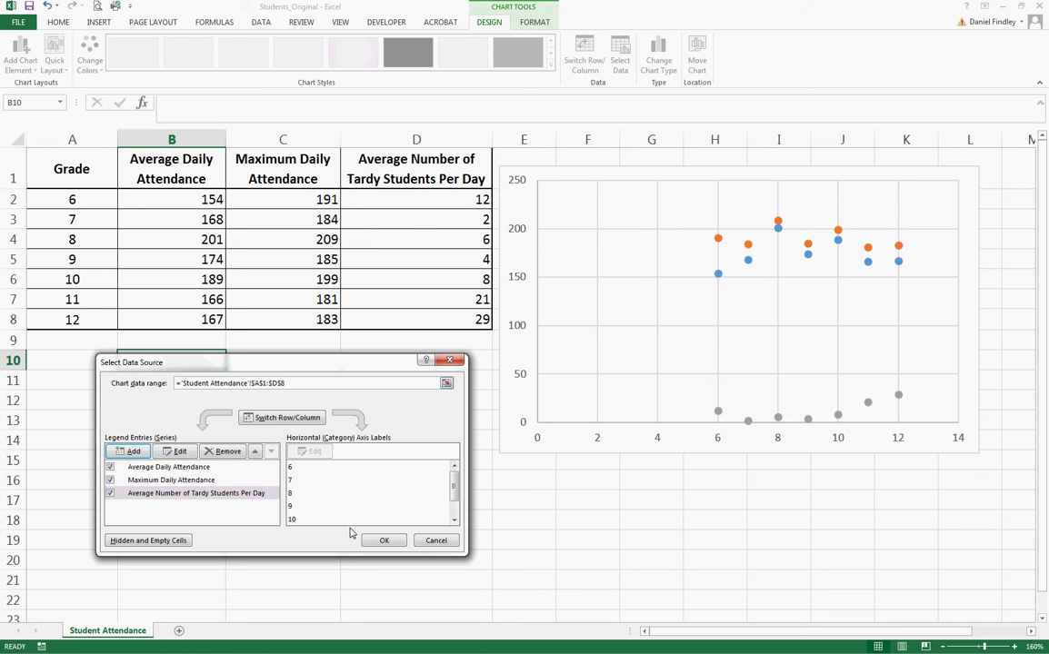
left_click(375, 545)
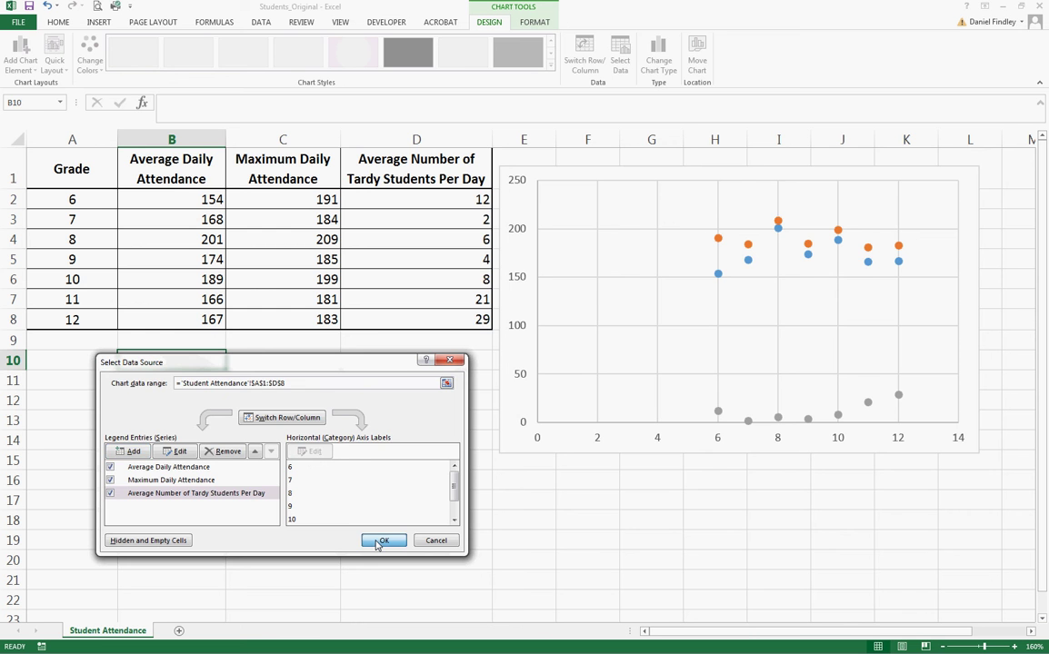
Move the chart left and enlarge it to cover roughly columns B–I, rows 2–19
left_click_drag(501, 440, 136, 453)
left_click_drag(624, 482, 809, 539)
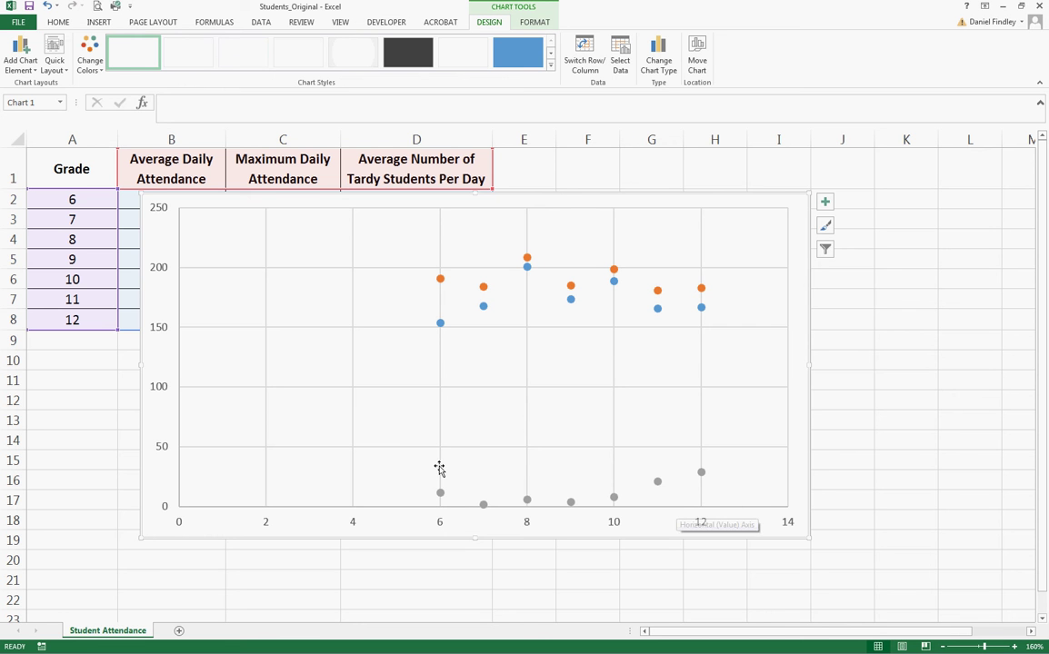
Add axis titles: 'Grade Level' on the horizontal axis and 'Number of Students' on the vertical
left_click(825, 203)
left_click(855, 230)
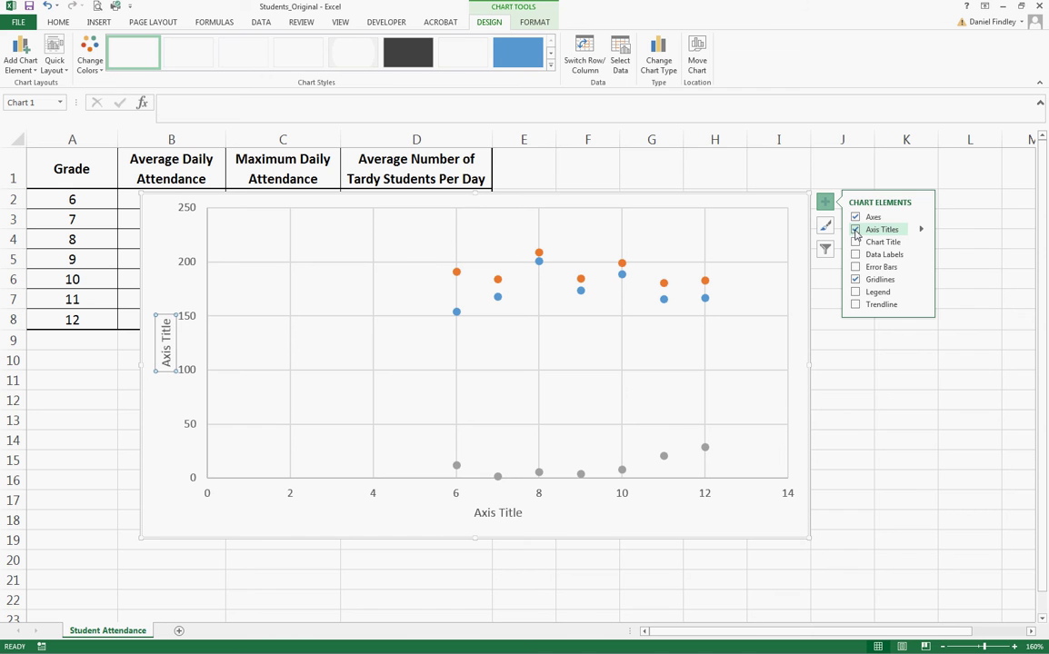
left_click(478, 514)
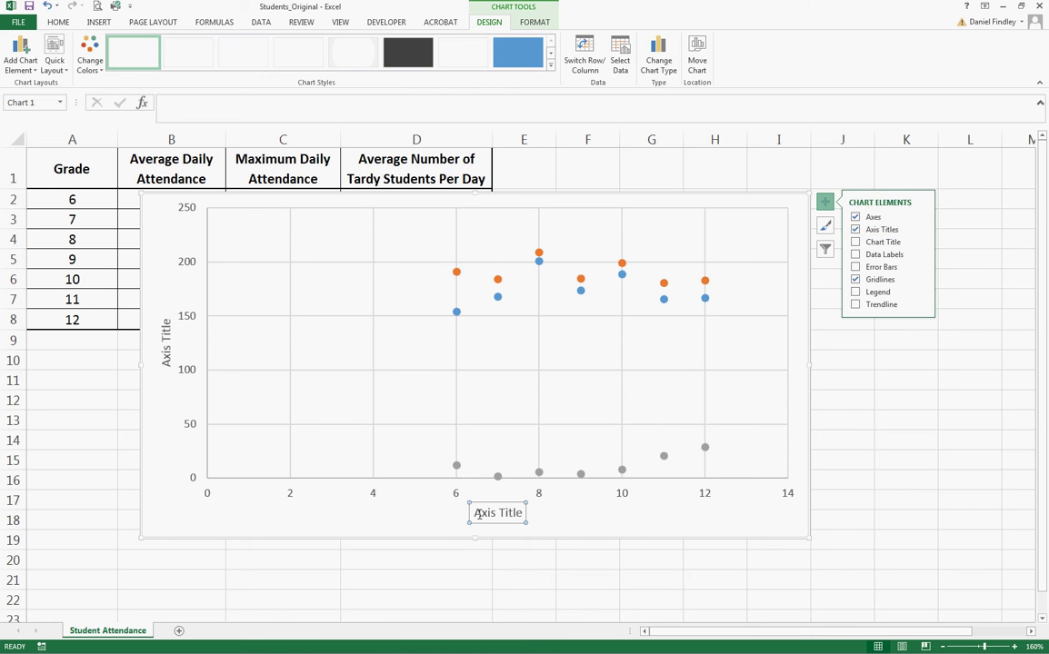
type("Grade E")
type("evel")
left_click(166, 355)
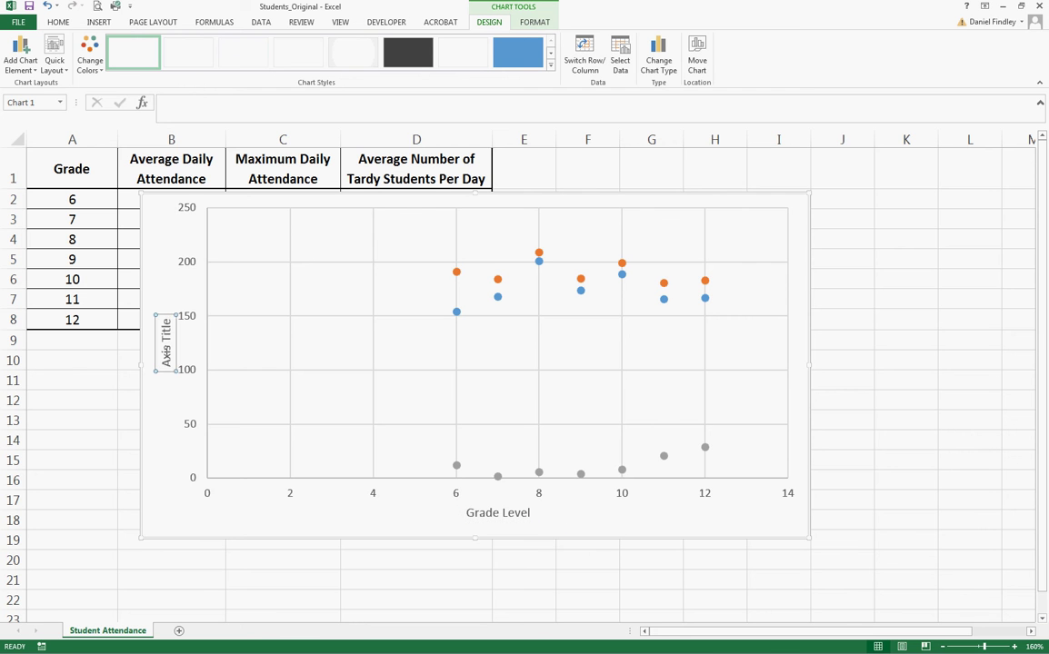
left_click_drag(167, 355, 162, 320)
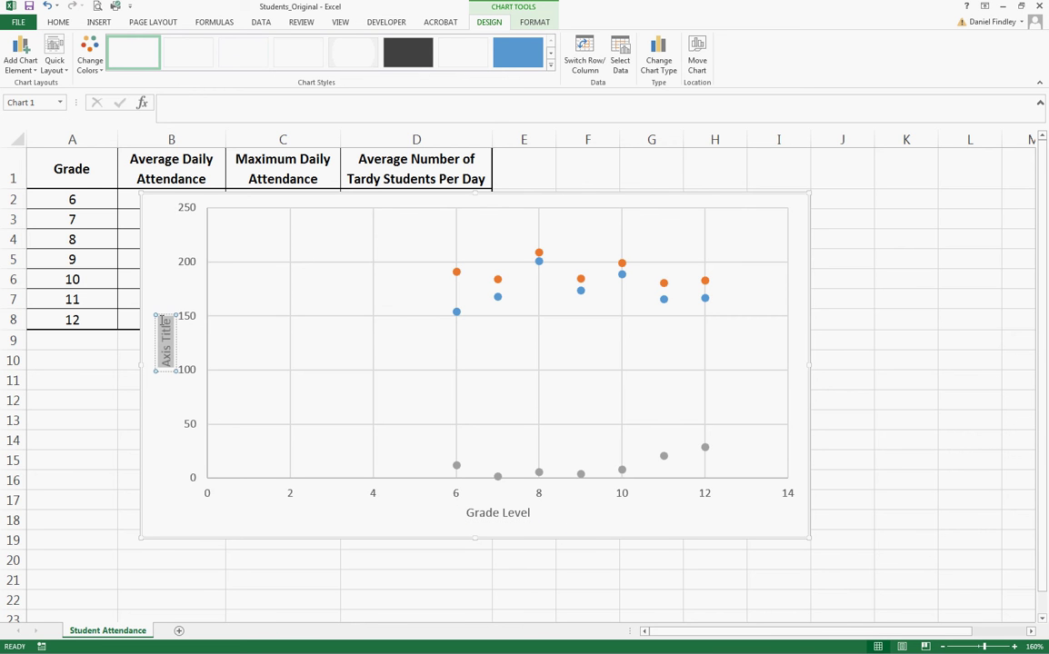
type("Number")
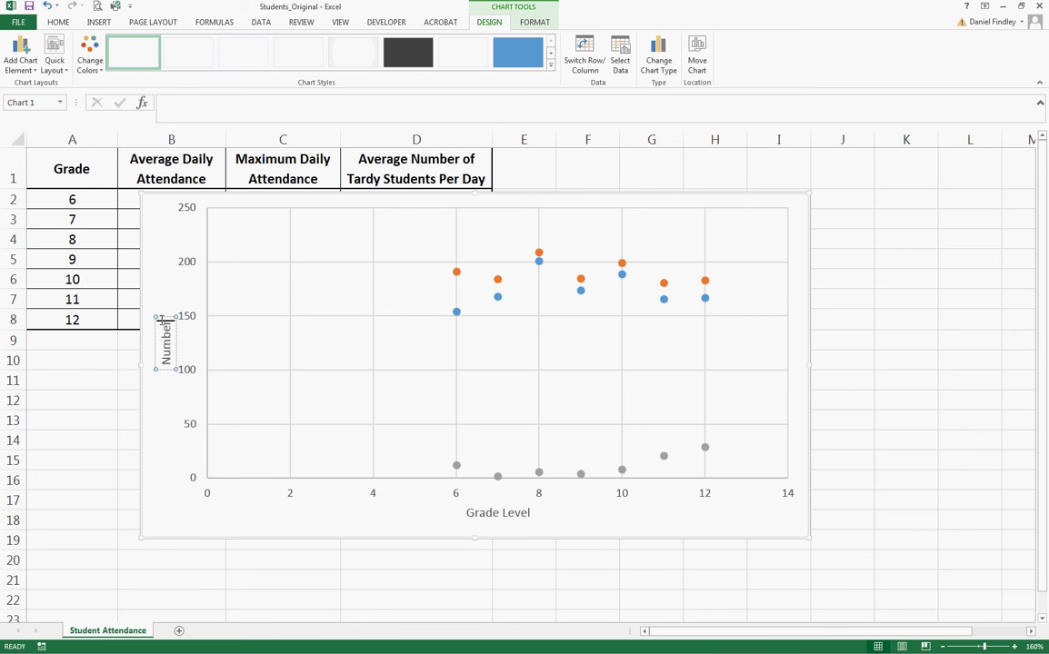
type(" of Students")
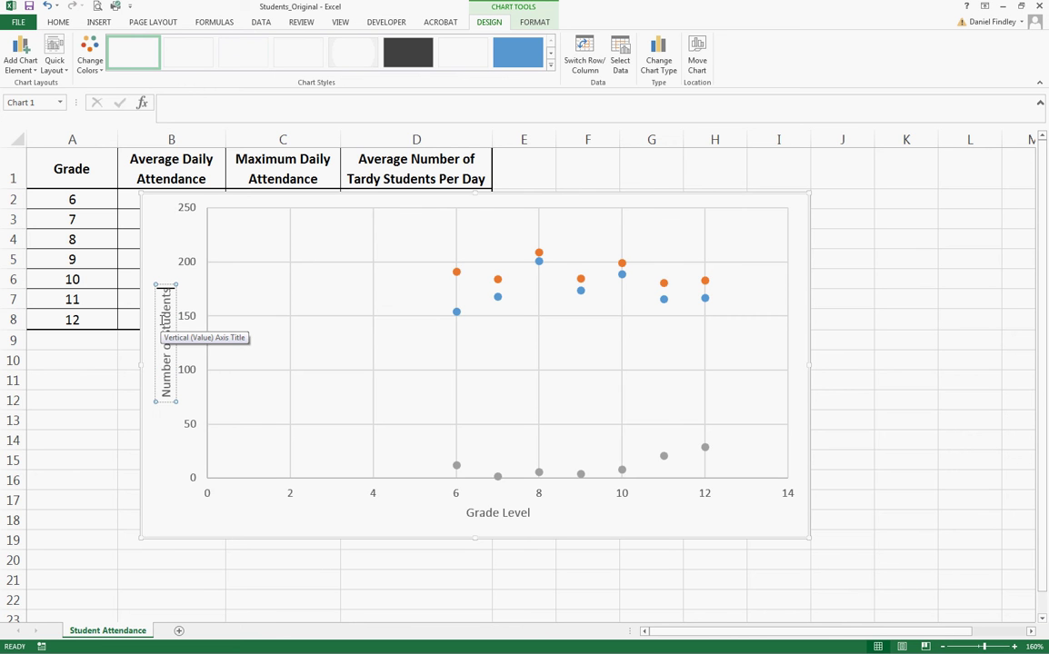
left_click(206, 517)
Add a legend to the chart and widen the plot area toward the right
left_click(823, 203)
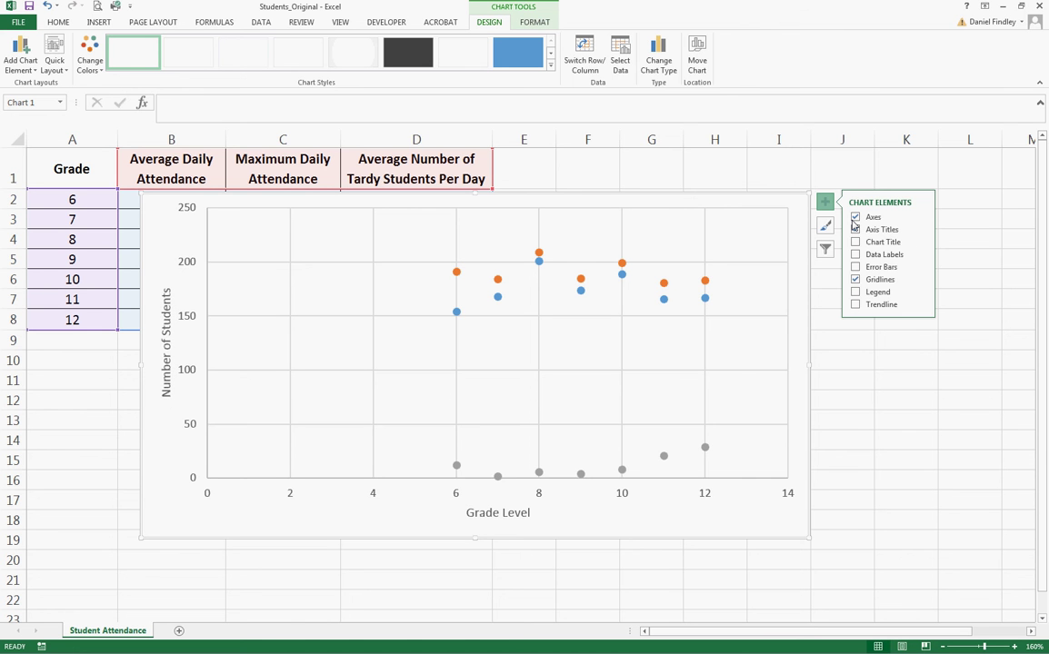
left_click(855, 291)
left_click(652, 365)
left_click(565, 345)
left_click_drag(568, 345, 821, 379)
Try moving the legend lower, then undo the legend move and layout change with Ctrl+Z
left_click(776, 355)
left_click(794, 346)
left_click(772, 352)
left_click(710, 376)
left_click_drag(709, 344, 371, 369)
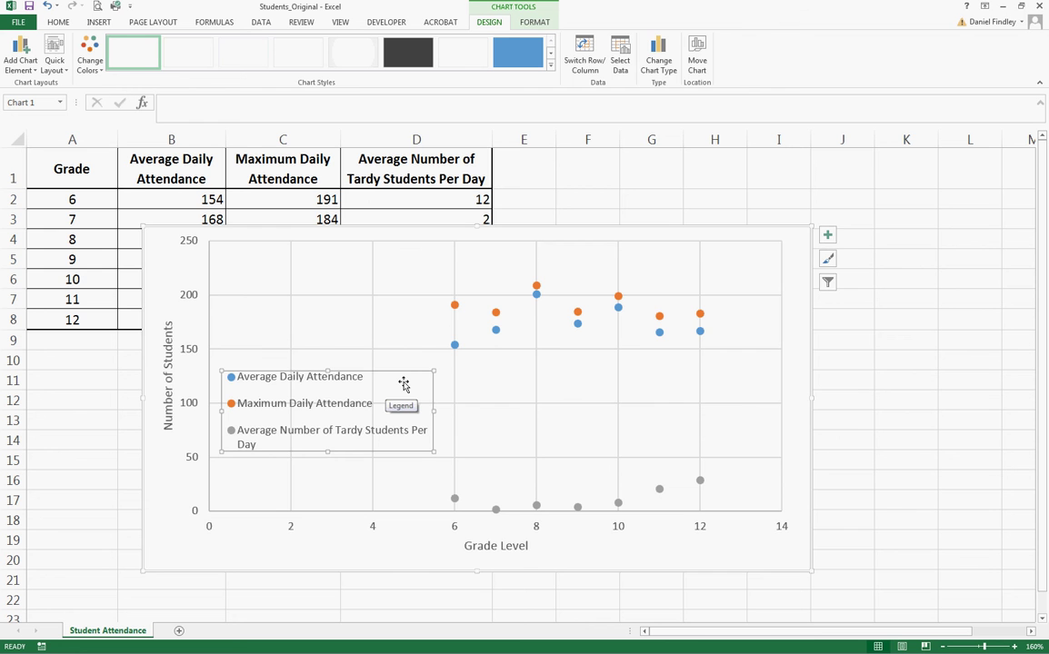
key("ctrl+z")
key("ctrl+z")
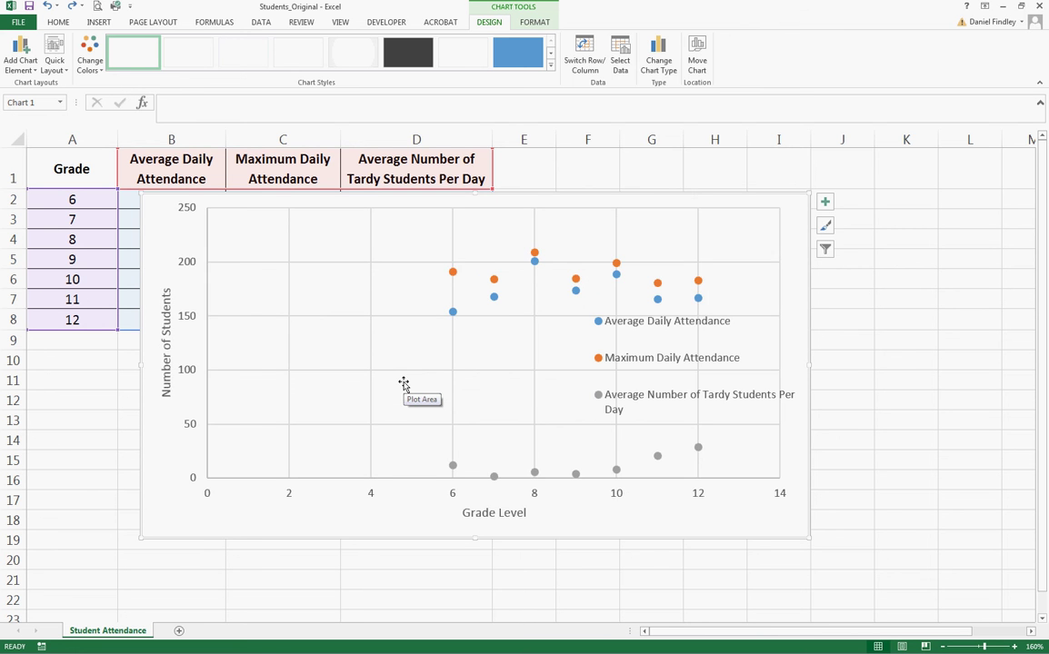
key("ctrl+z")
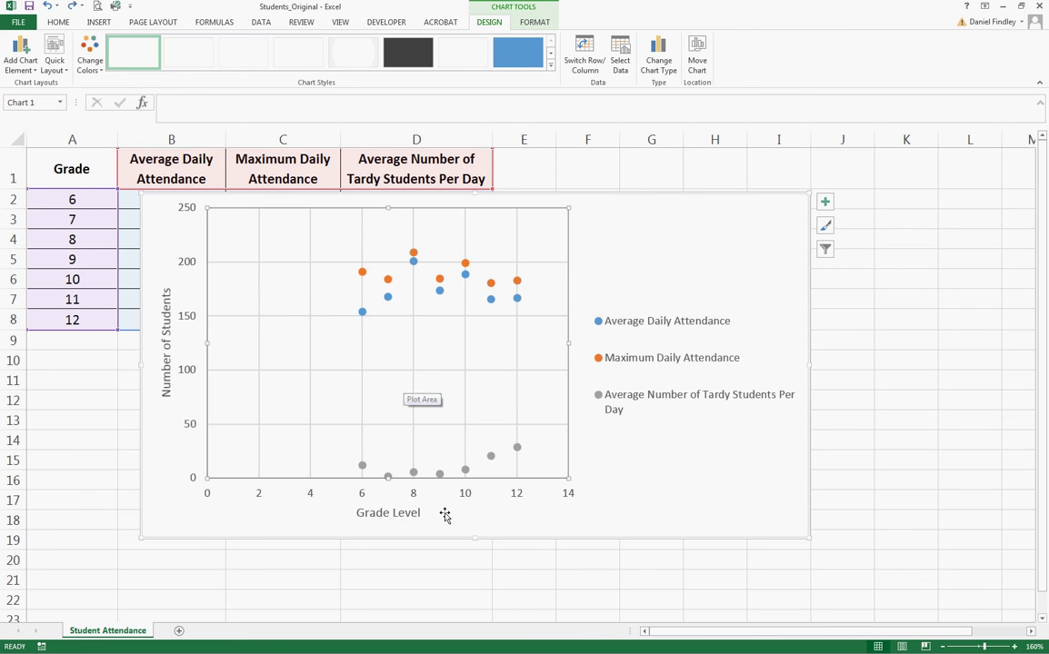
Set the horizontal axis bounds to minimum 6 and maximum 12 in Format Axis
left_click(361, 499)
right_click(361, 499)
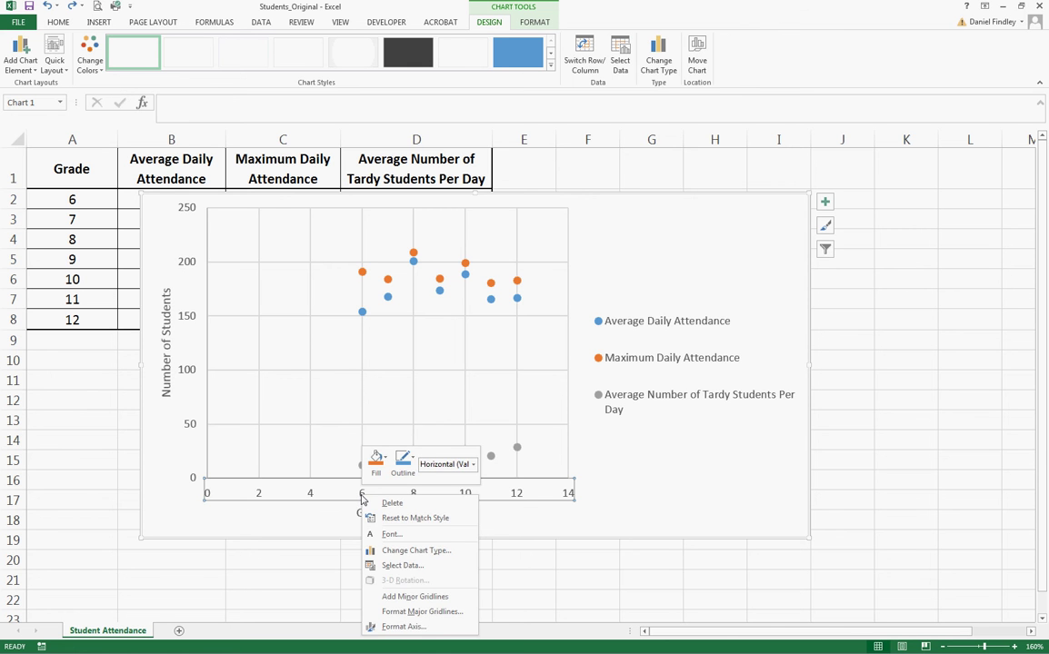
left_click(403, 627)
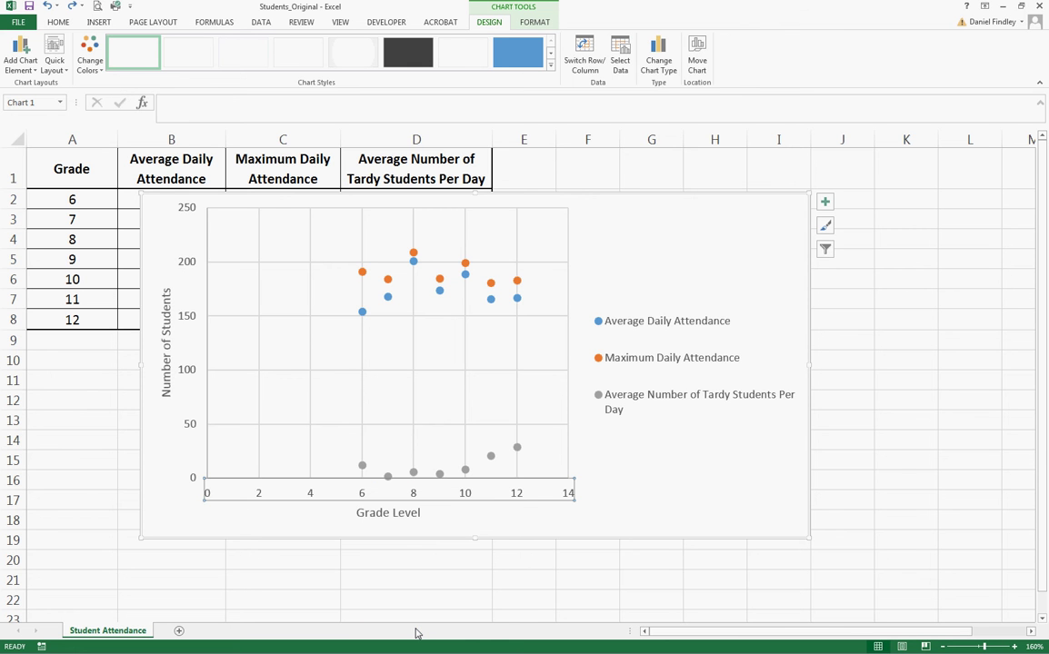
type("6")
left_click(973, 261)
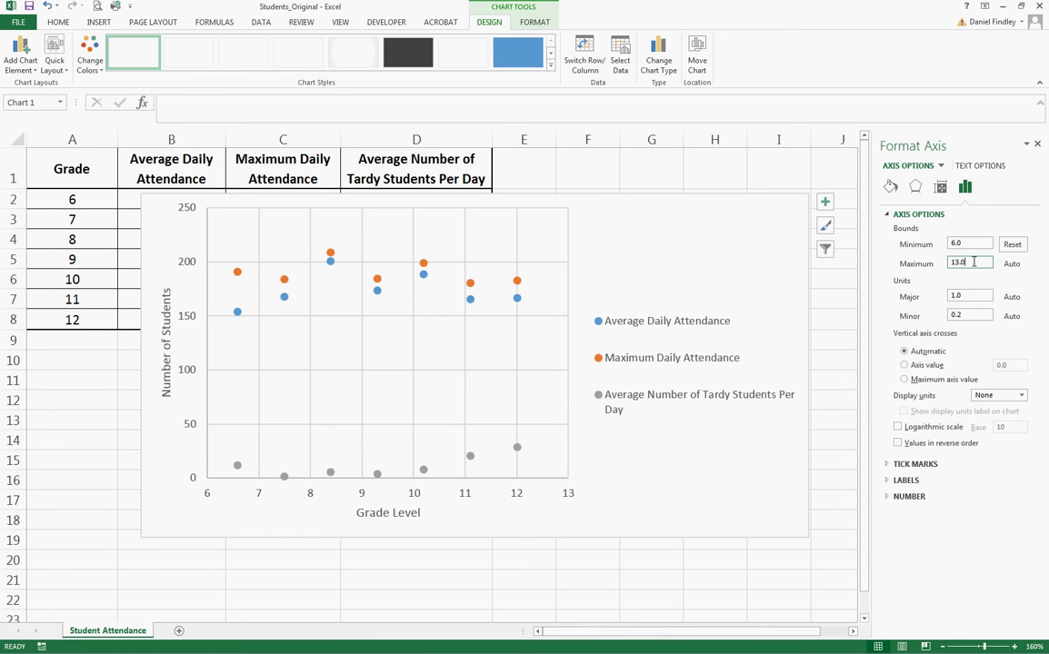
type("12")
key("Return")
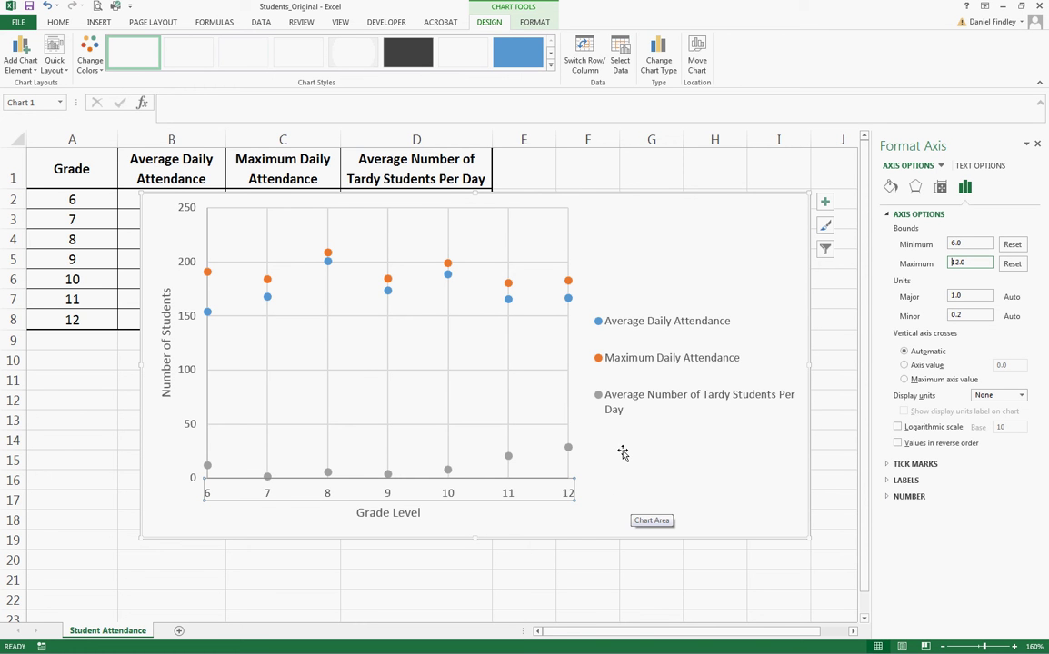
Drag the chart down to uncover the first data rows of the table
left_click_drag(637, 494, 613, 506)
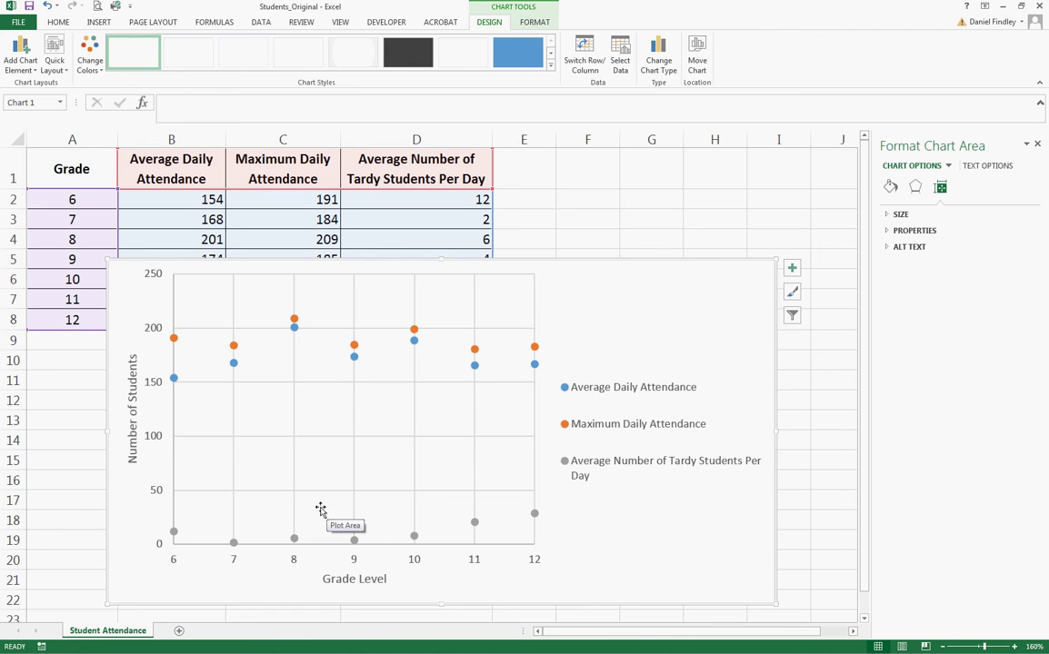
mouse_move(473, 525)
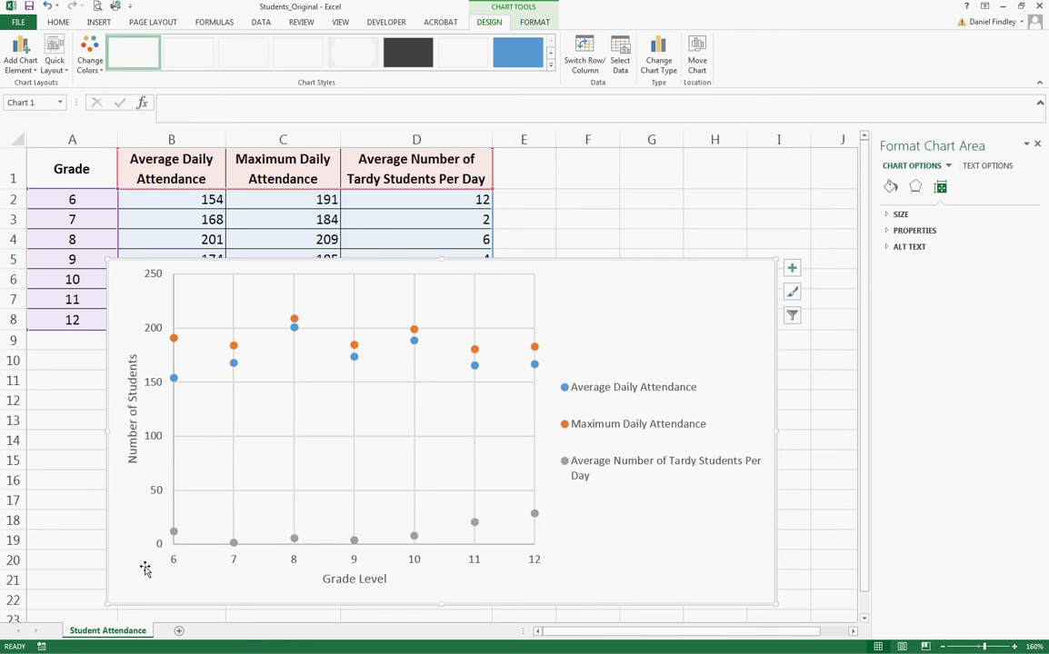
Plot the tardy students series on a secondary vertical axis (0–35) on the right
right_click(415, 538)
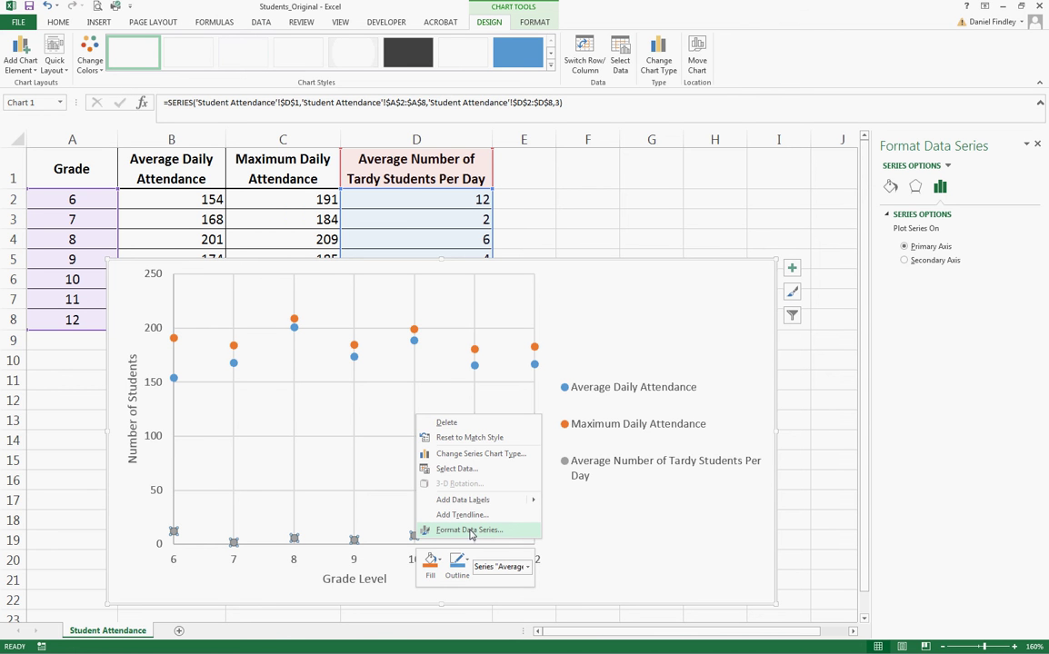
left_click(471, 531)
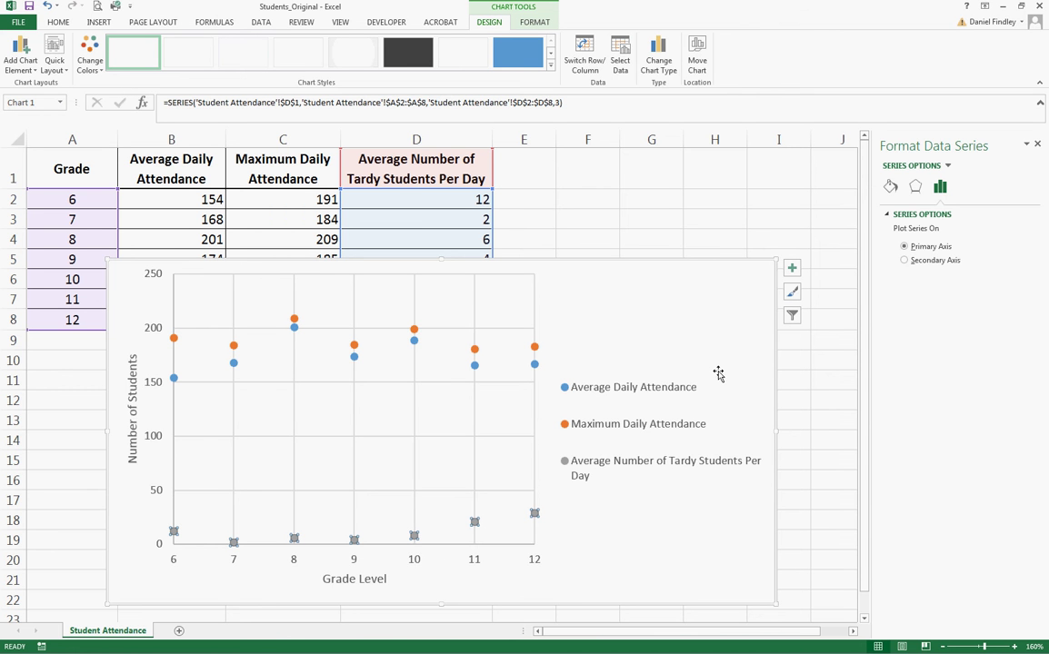
left_click(904, 260)
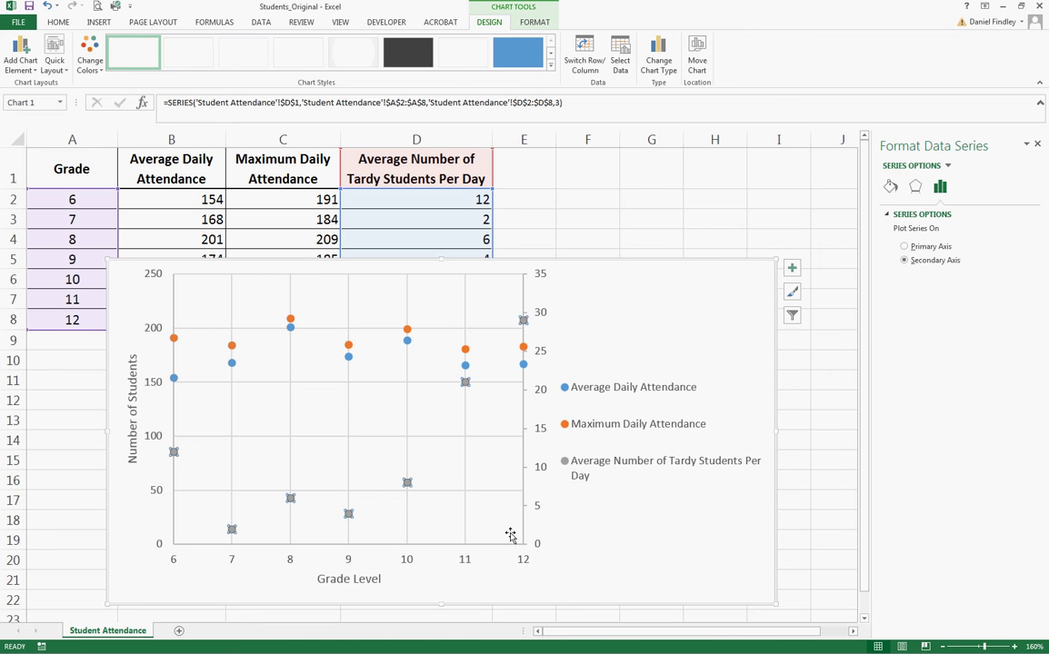
left_click(538, 397)
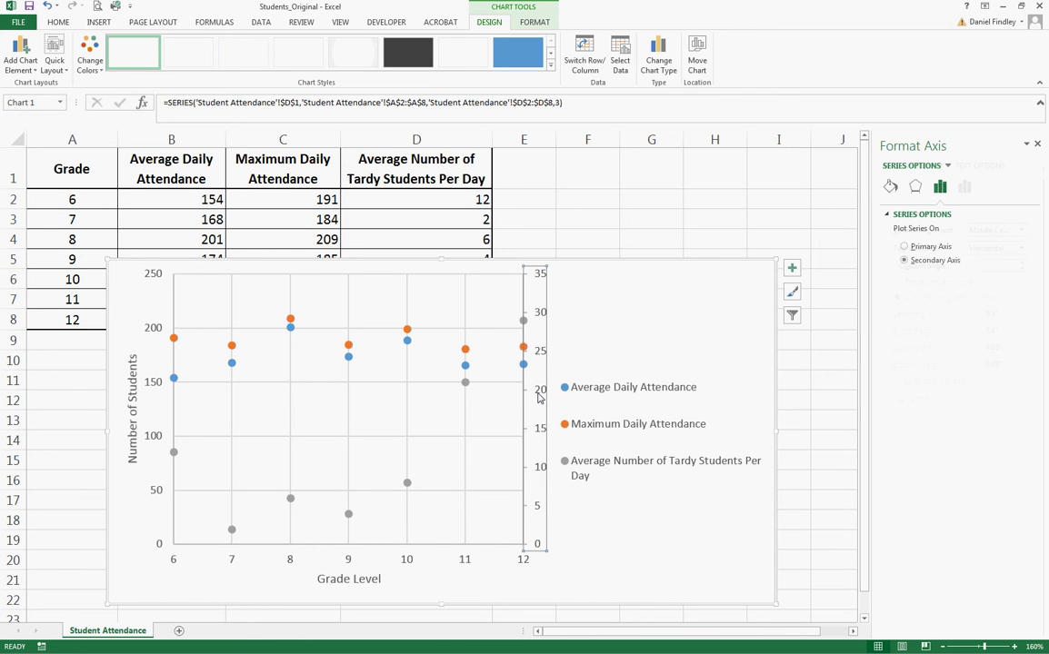
Add axis titles to the chart and name the horizontal axis 'Grade Level'
left_click(791, 269)
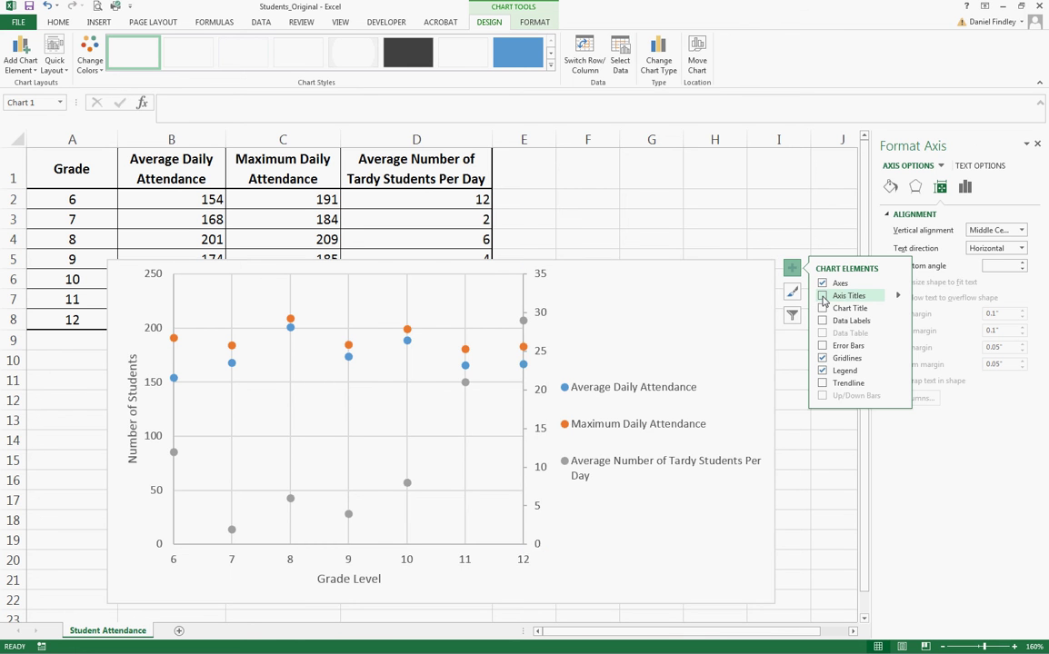
left_click(822, 296)
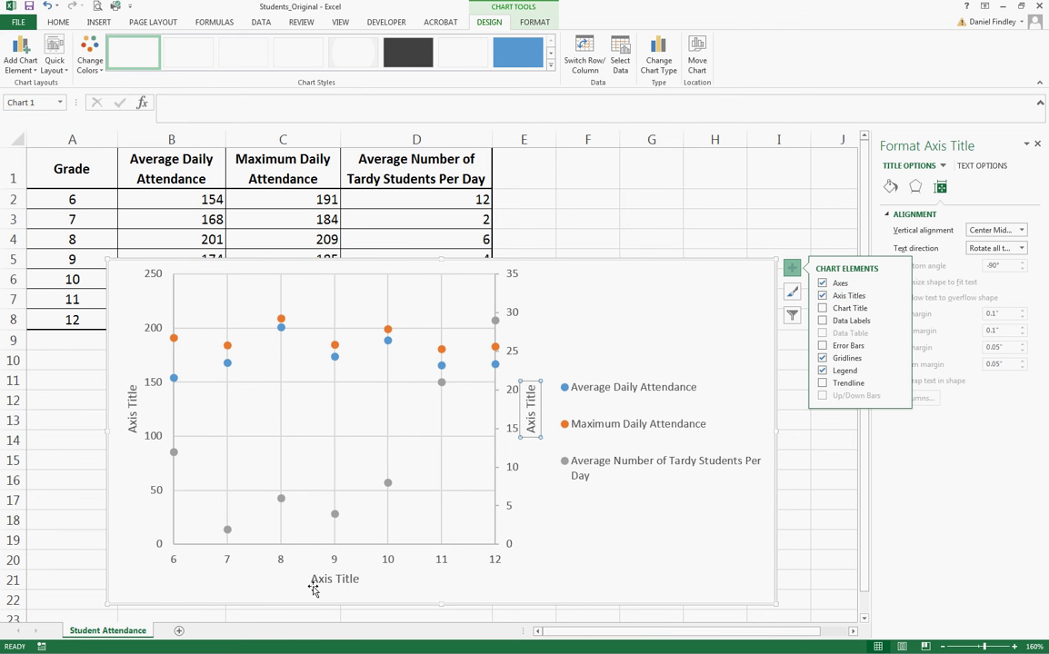
left_click_drag(313, 590, 392, 582)
type("Grade LEve")
key("BackSpace")
key("BackSpace")
key("BackSpace")
type("evel")
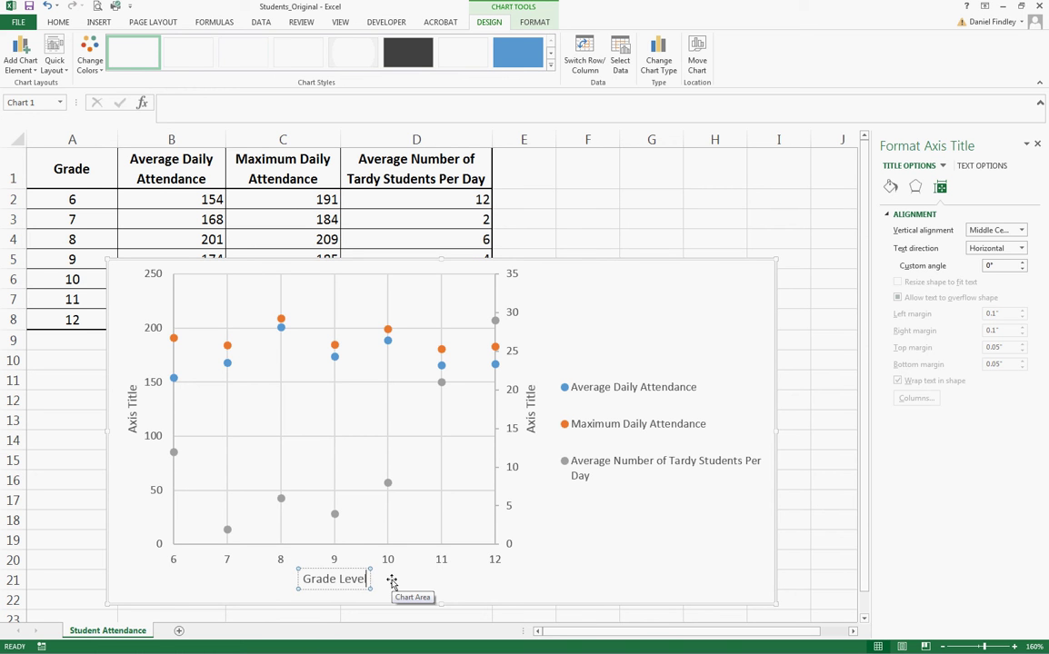
Title the left axis 'Attendance Levels' and the right axis 'Number of Tardy Students'
double_click(130, 424)
triple_click(132, 397)
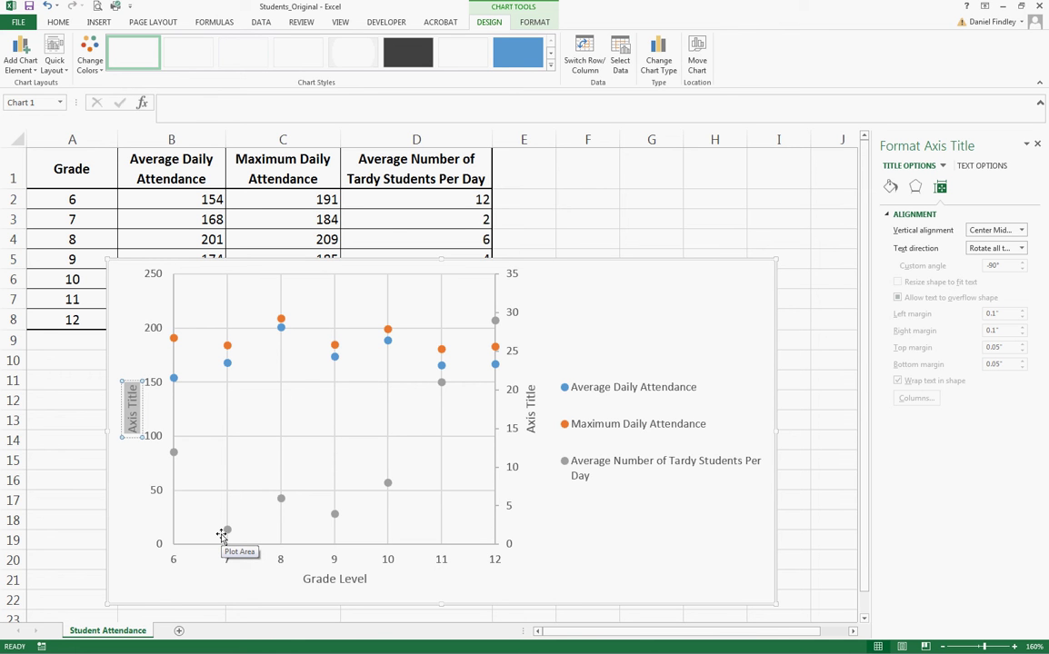
type("Attendan")
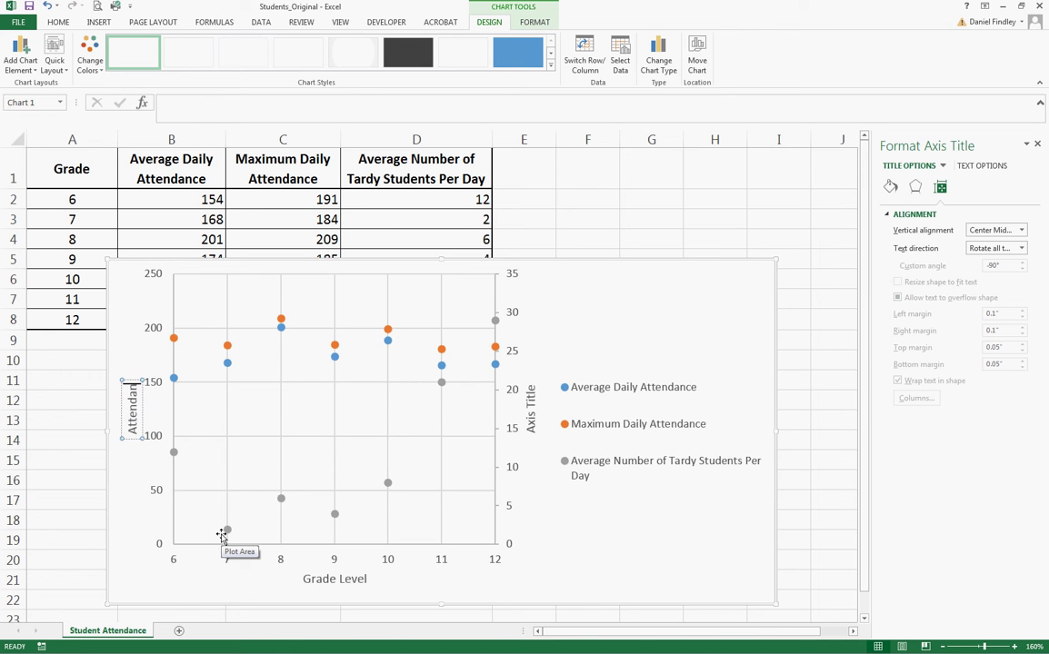
type("ce Levels")
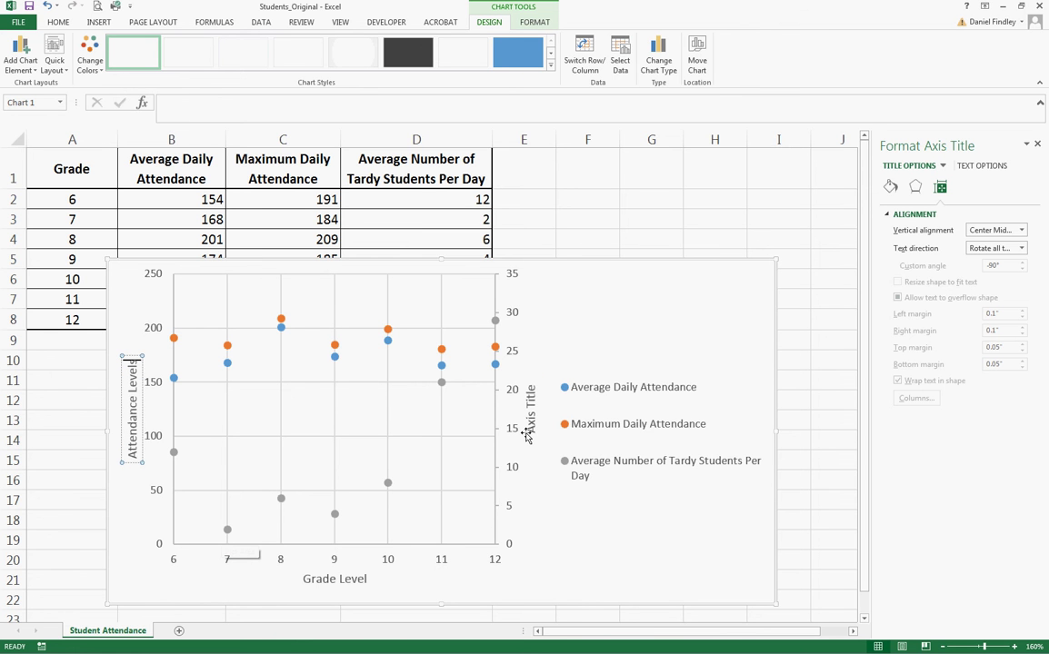
left_click_drag(527, 437, 525, 376)
type("Number of Ta")
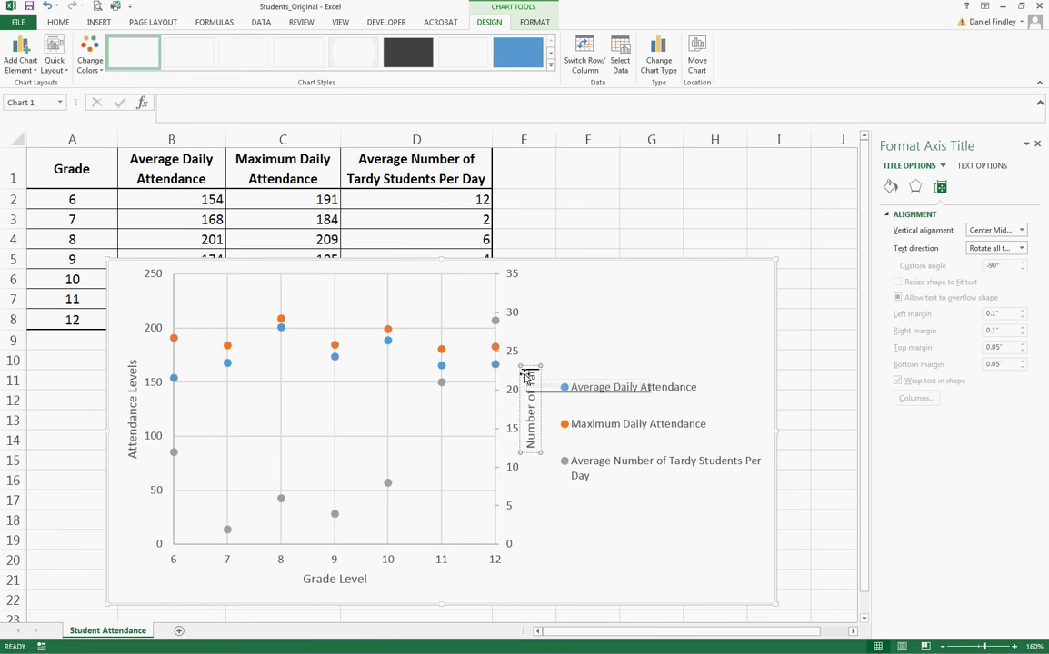
type("rdy Student")
right_click(525, 376)
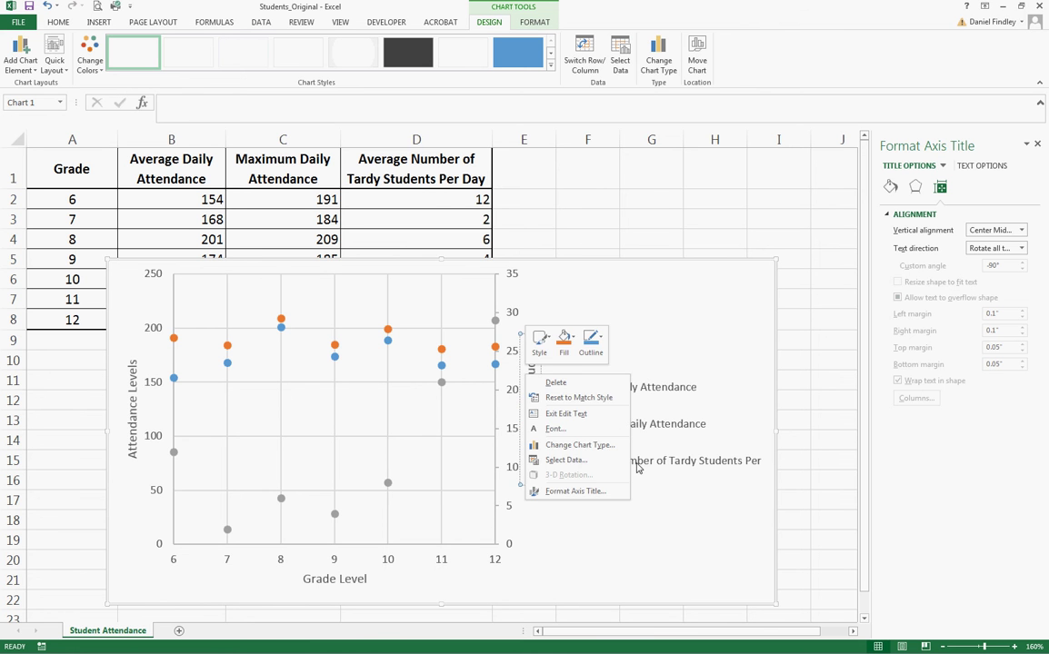
key("Escape")
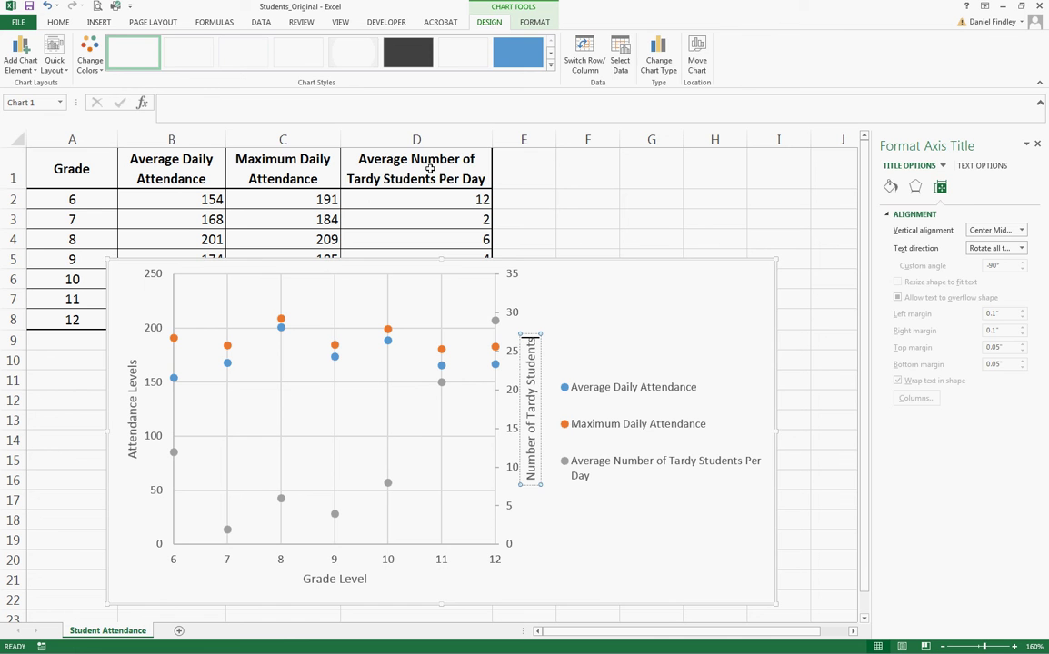
left_click(430, 169)
left_click(360, 107)
Append '(Seconday Axis)' to the D1 tardy header and move the chart back up over the table
type("(S")
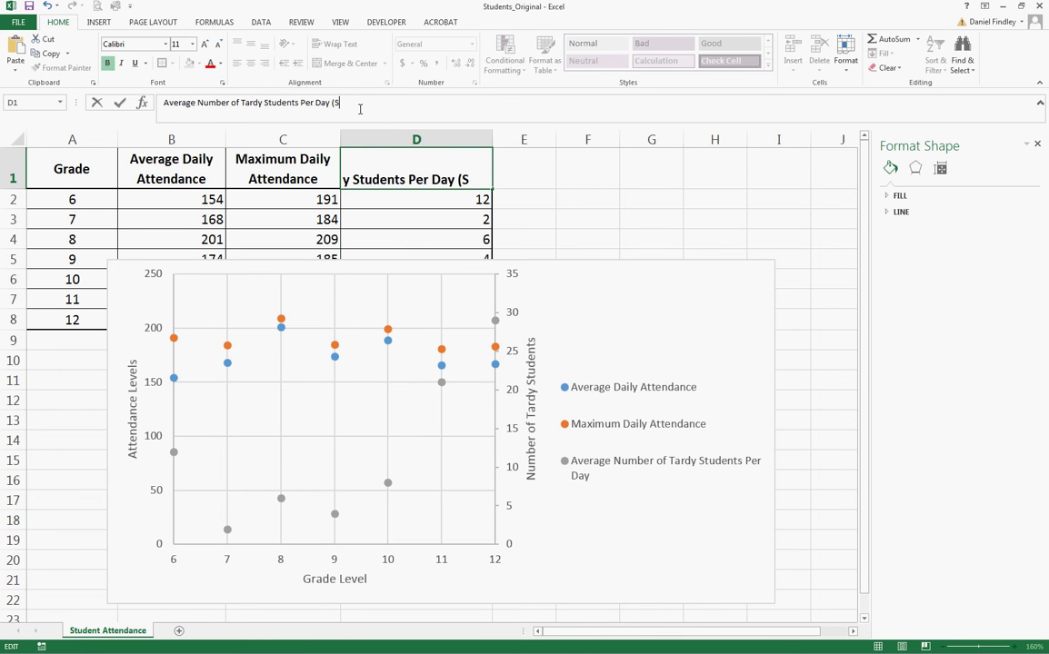
type("econday")
type(" Axi")
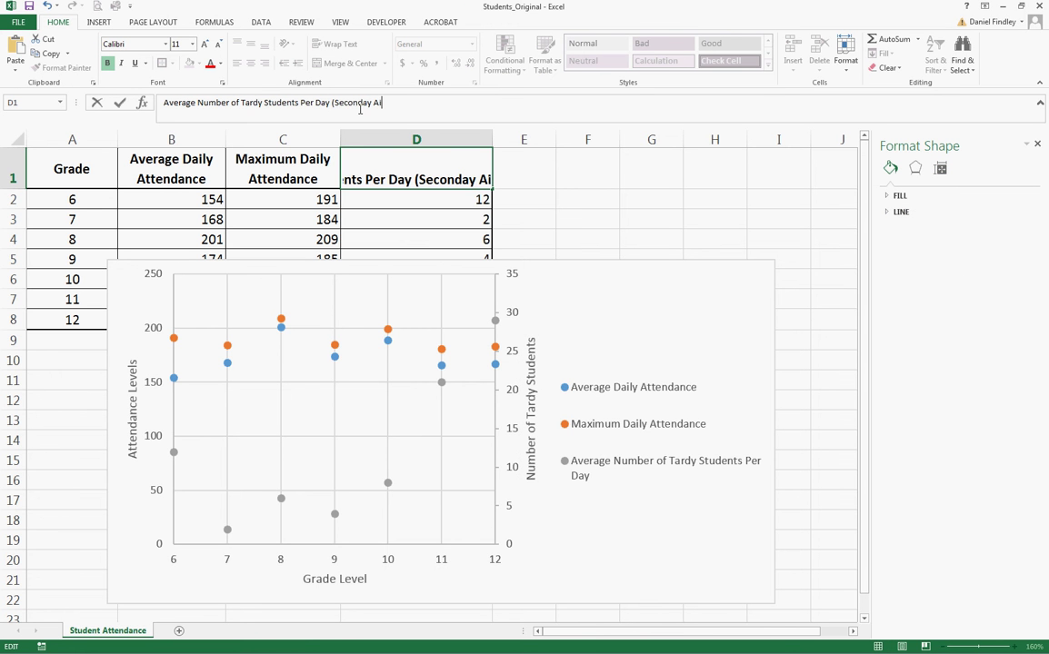
type("s)")
key("Return")
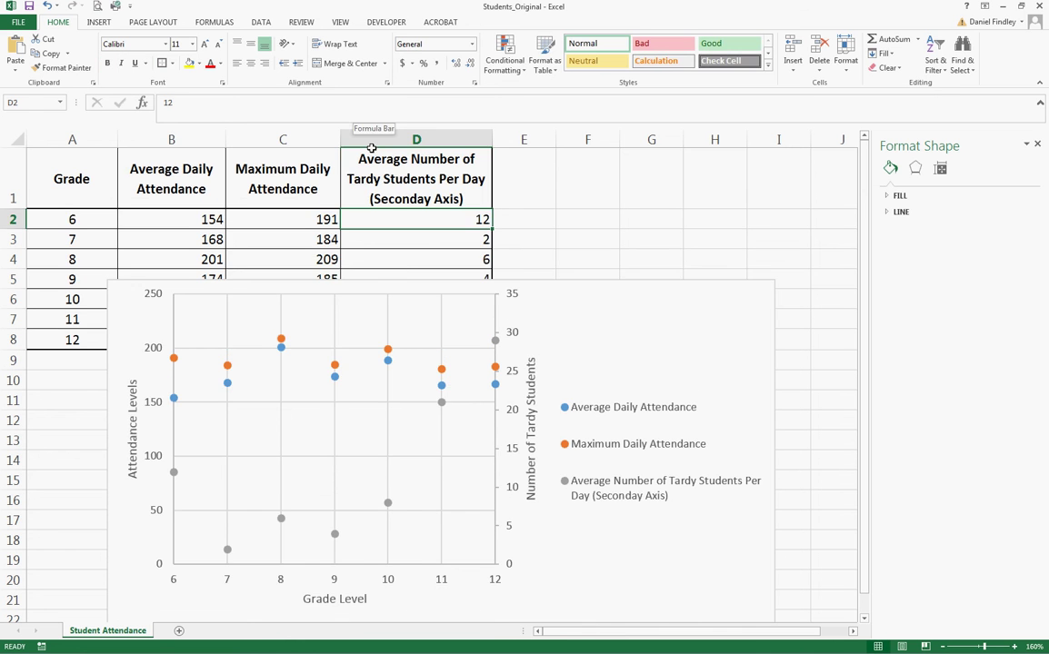
left_click_drag(559, 294, 558, 246)
left_click(647, 485)
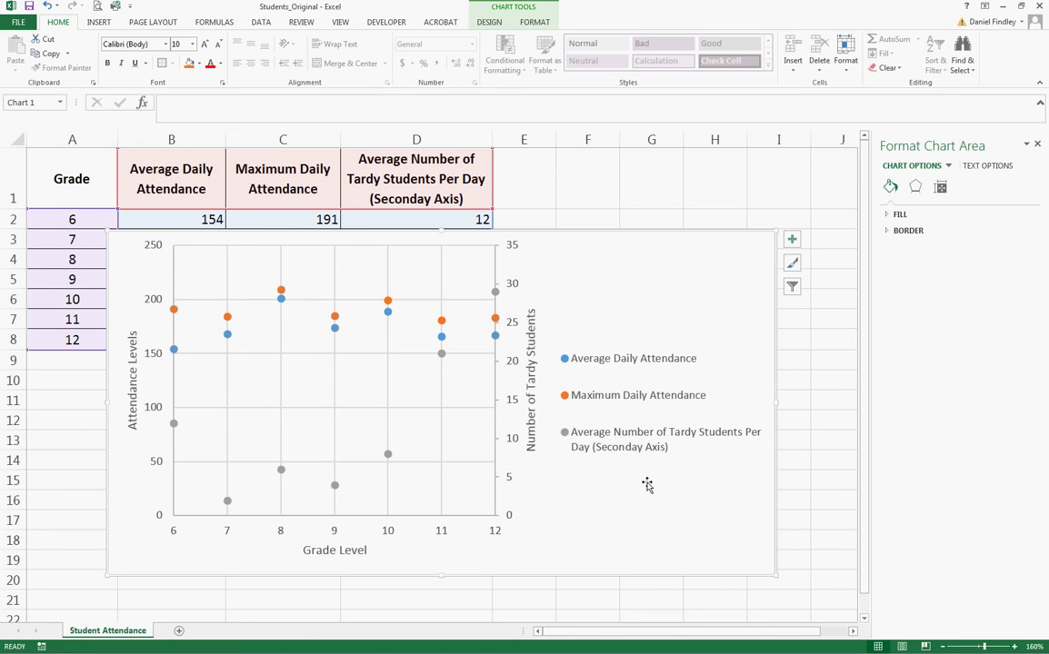